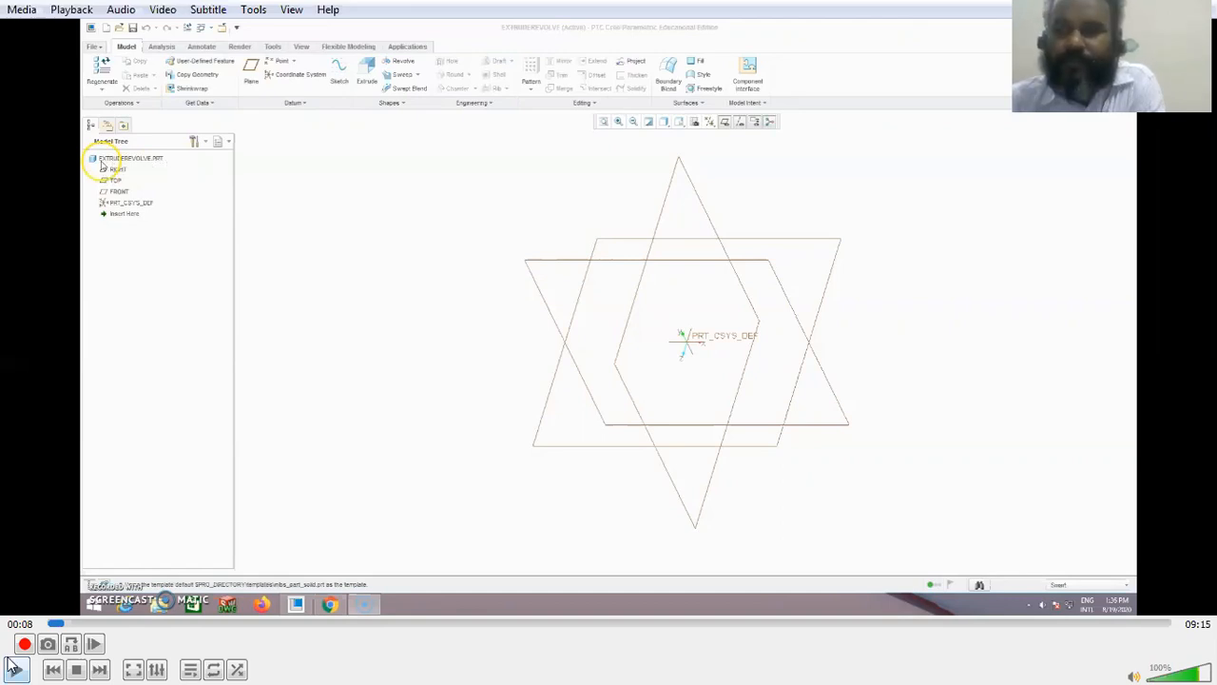
# - Play the Creo recording through the square sketch and its extrusion into a cube, pausing at 01:03 and 01:22
pyautogui.click(13, 669)
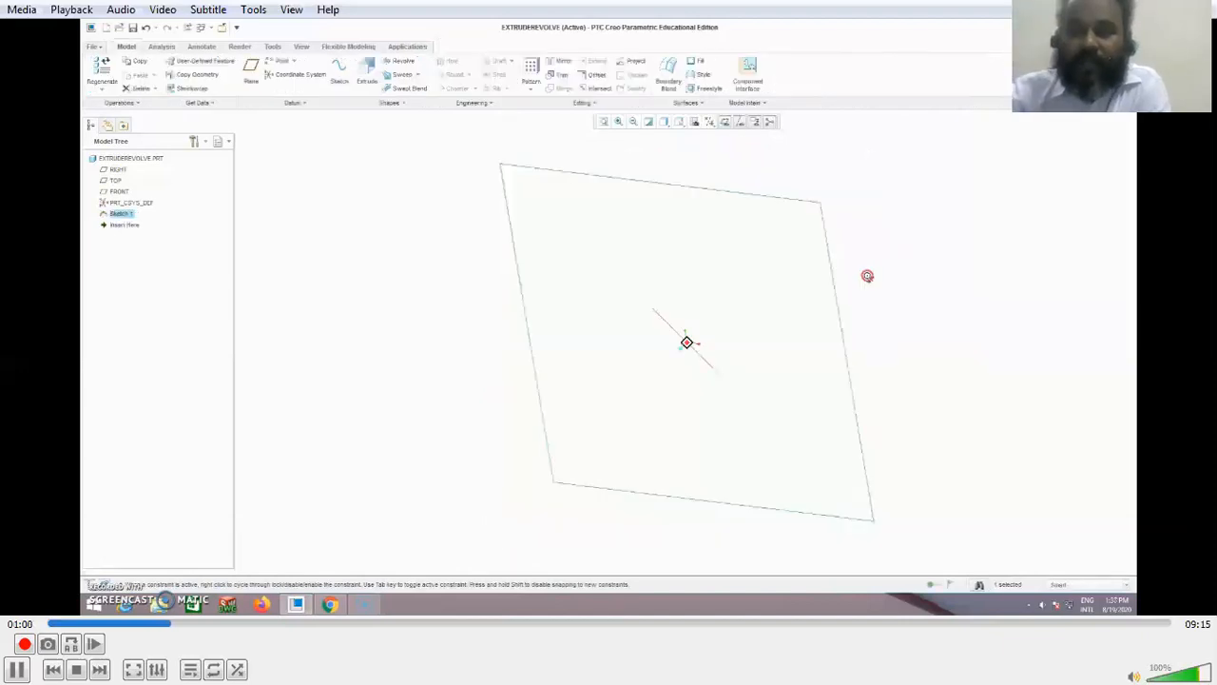
pyautogui.click(29, 659)
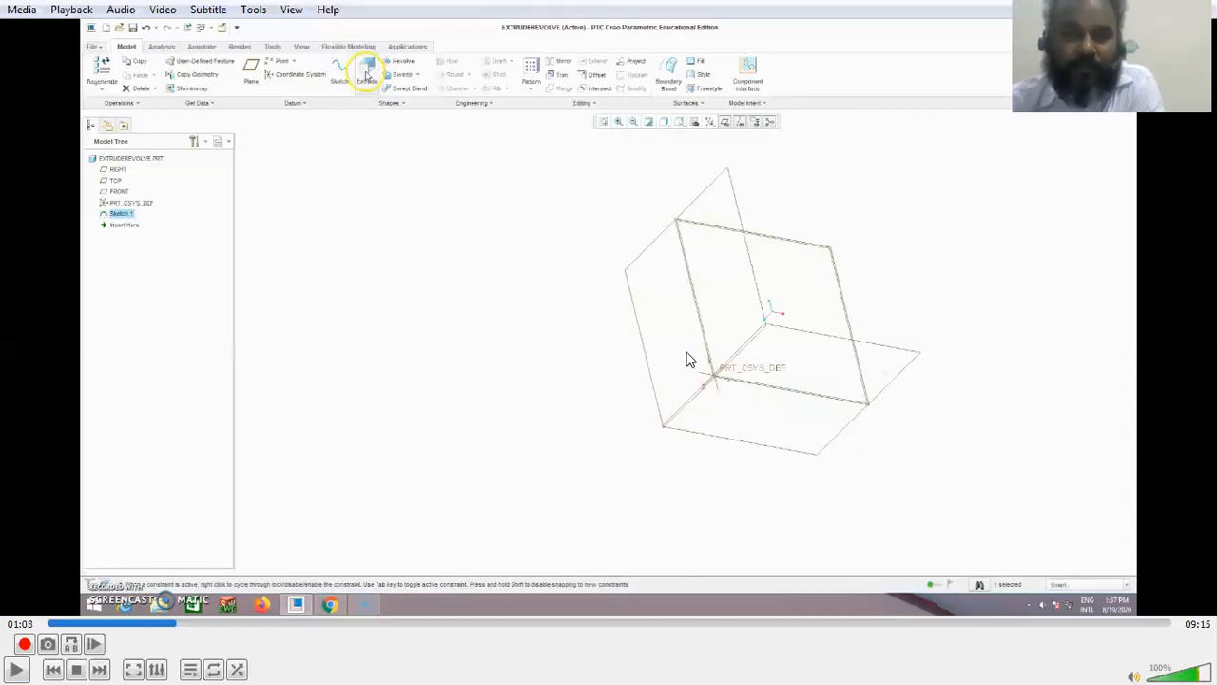
pyautogui.click(17, 669)
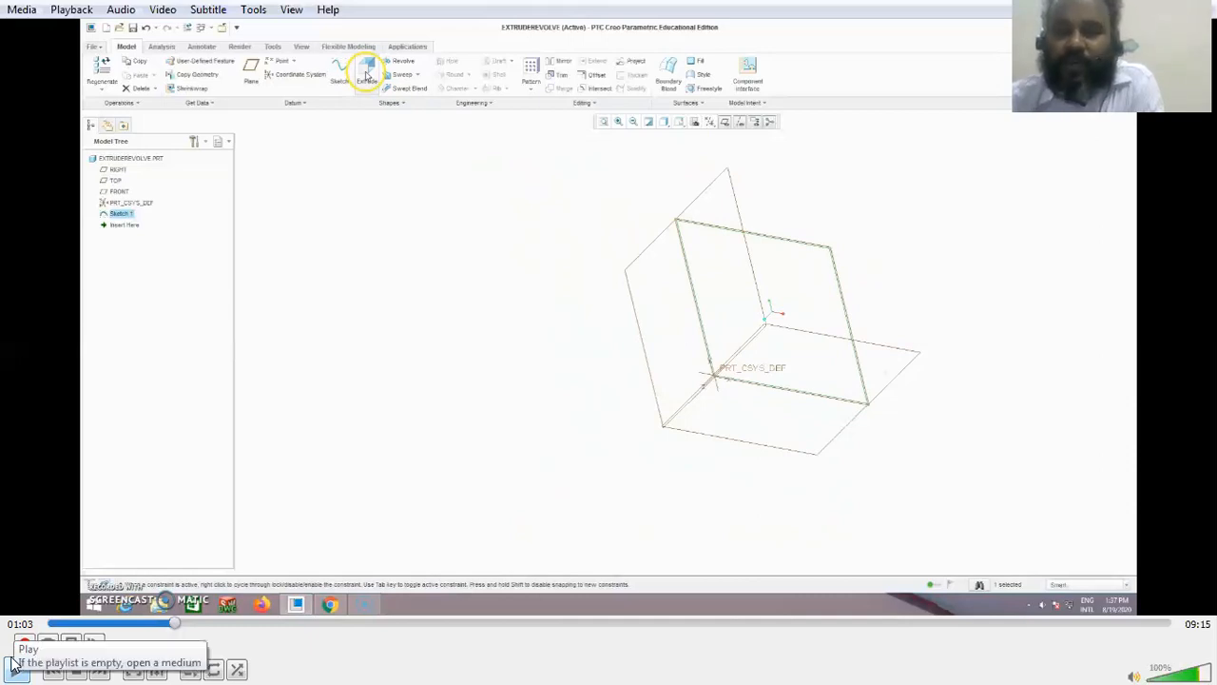
pyautogui.click(17, 668)
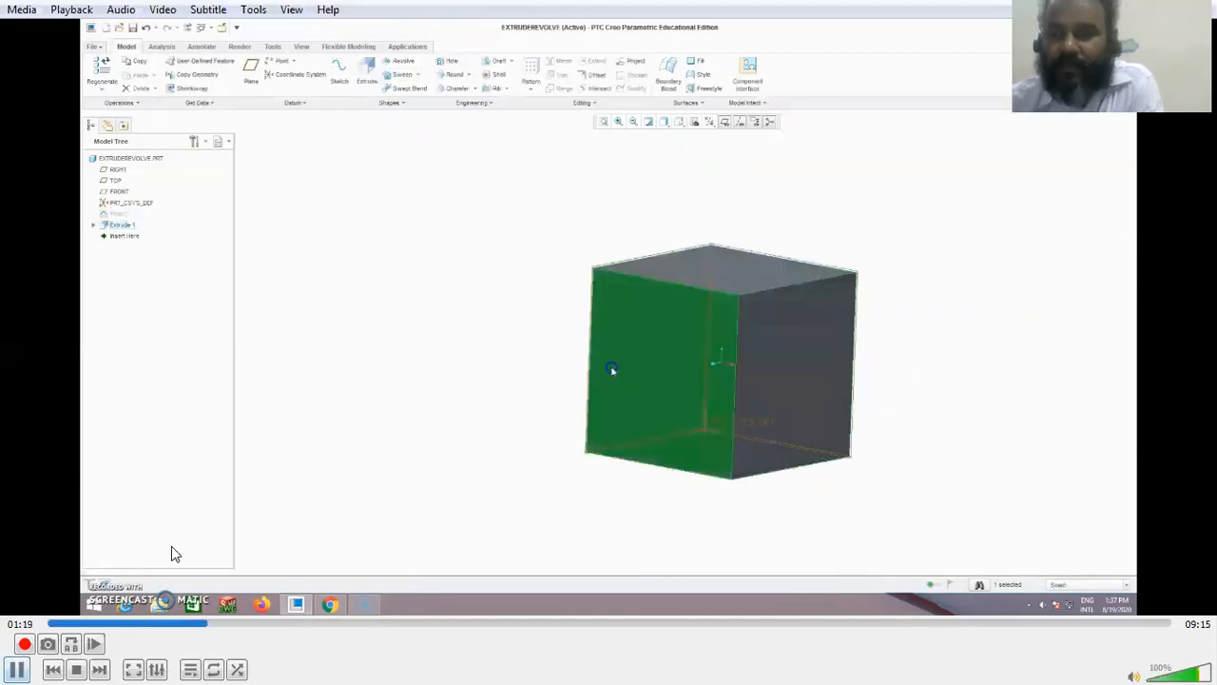
pyautogui.press('space')
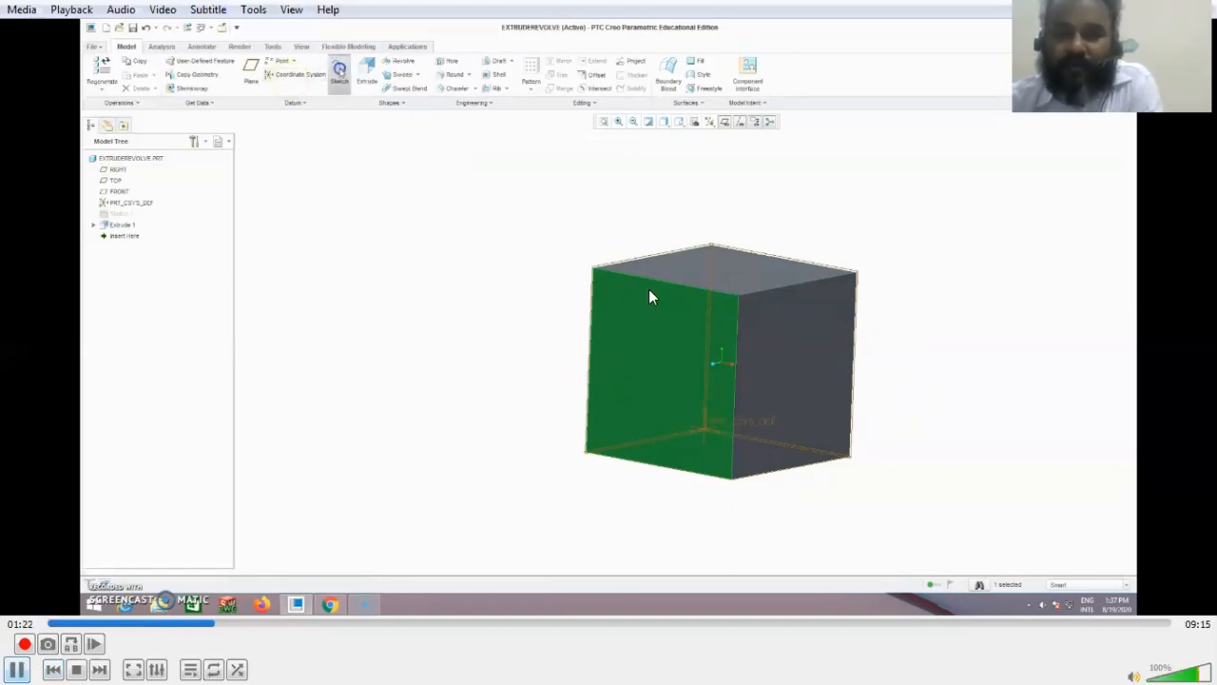
# - Resume the recording to watch the circle sketch on the cube's face, pausing at 01:54 on the extrude preview
pyautogui.click(15, 670)
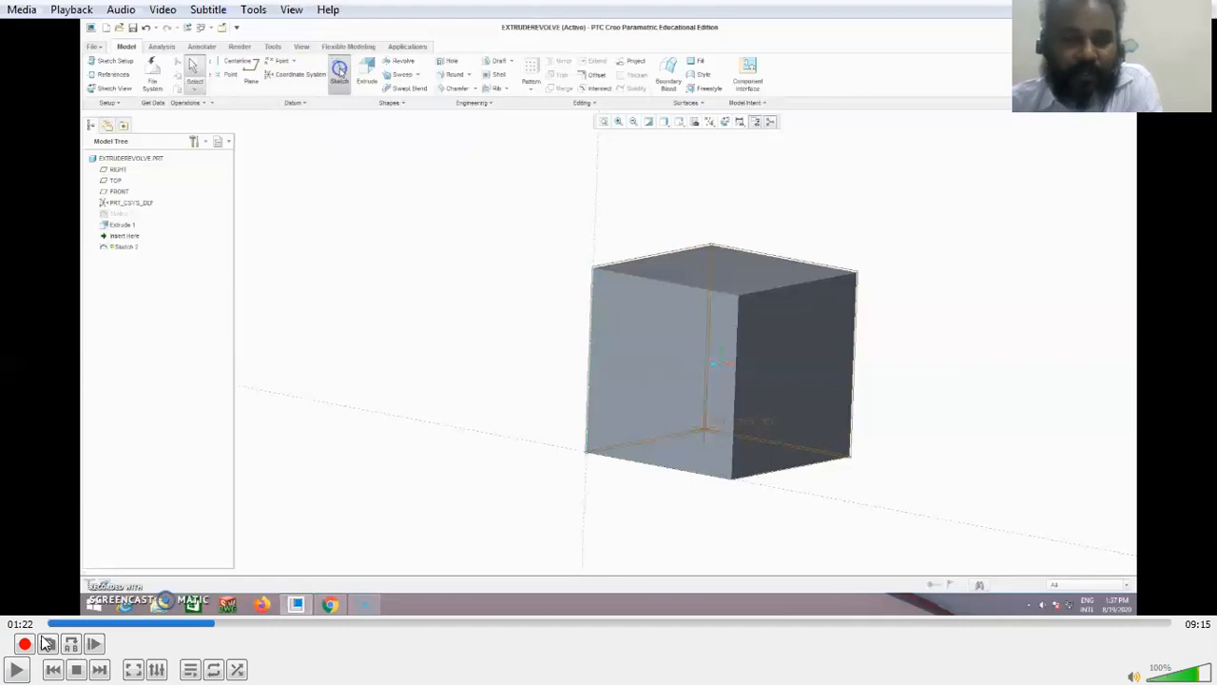
pyautogui.click(328, 86)
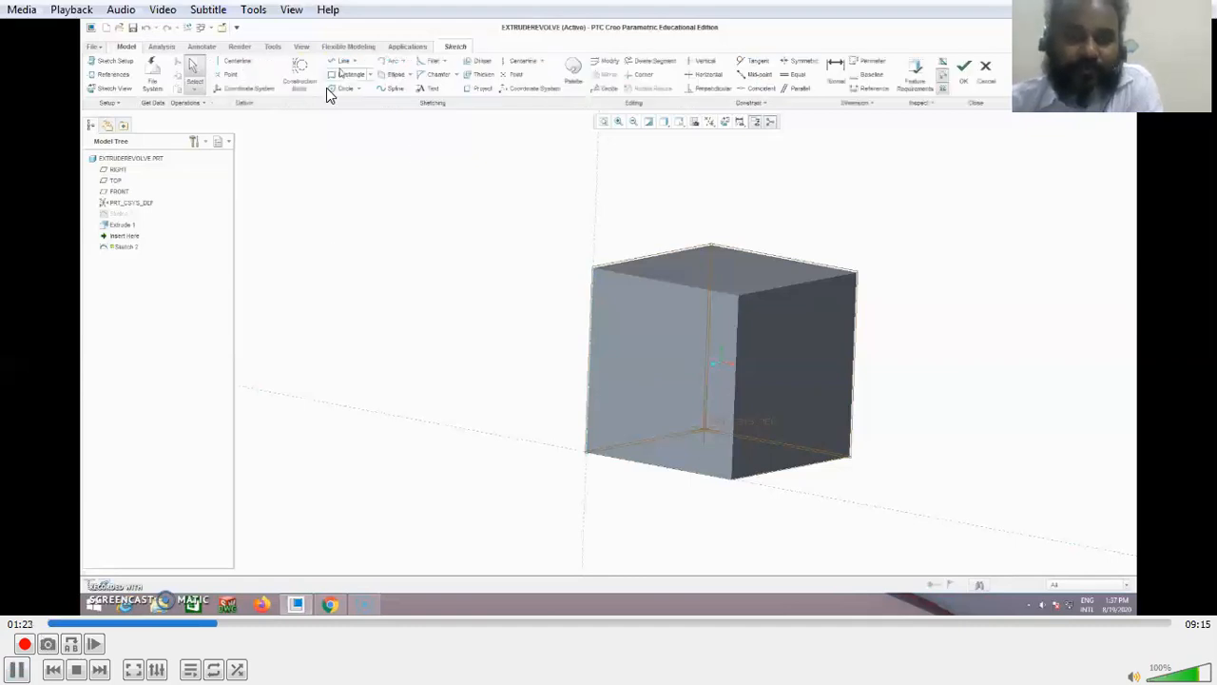
pyautogui.click(344, 88)
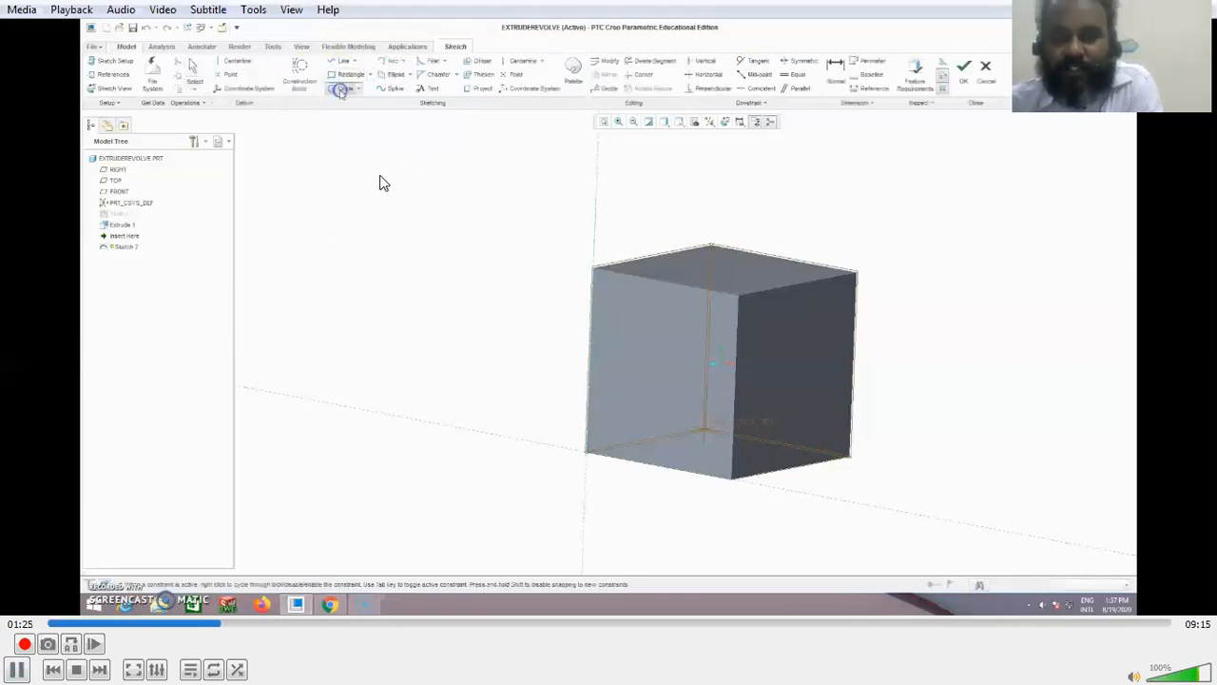
pyautogui.click(661, 367)
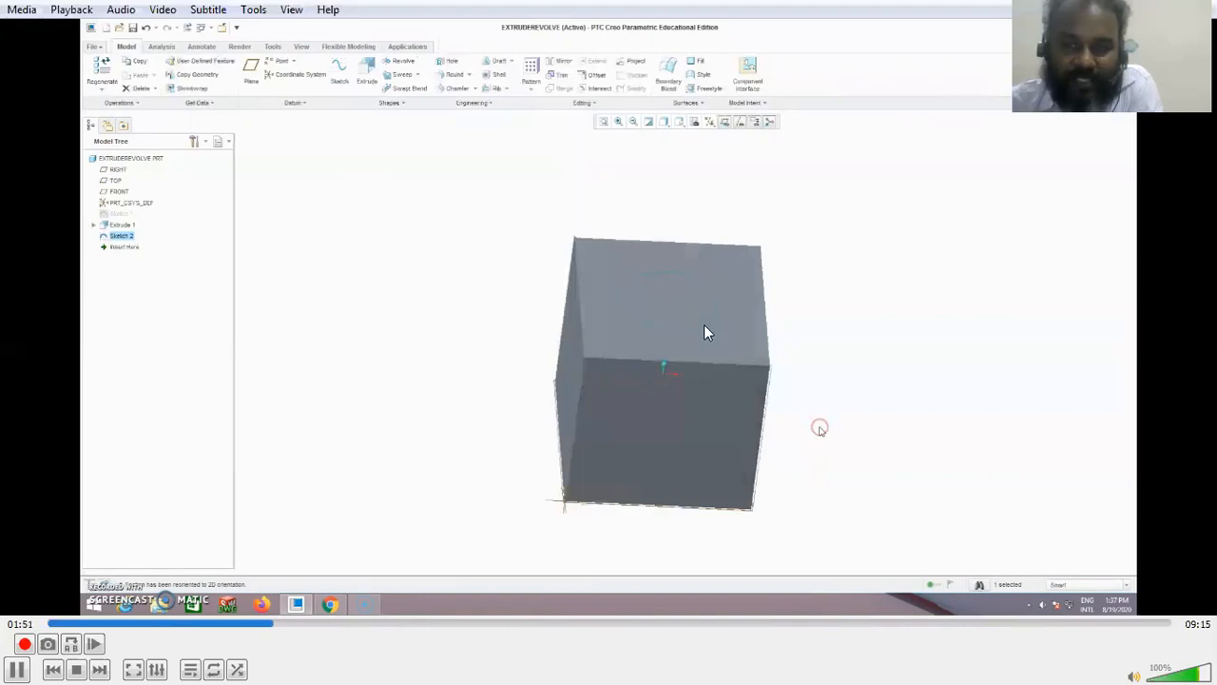
pyautogui.click(17, 668)
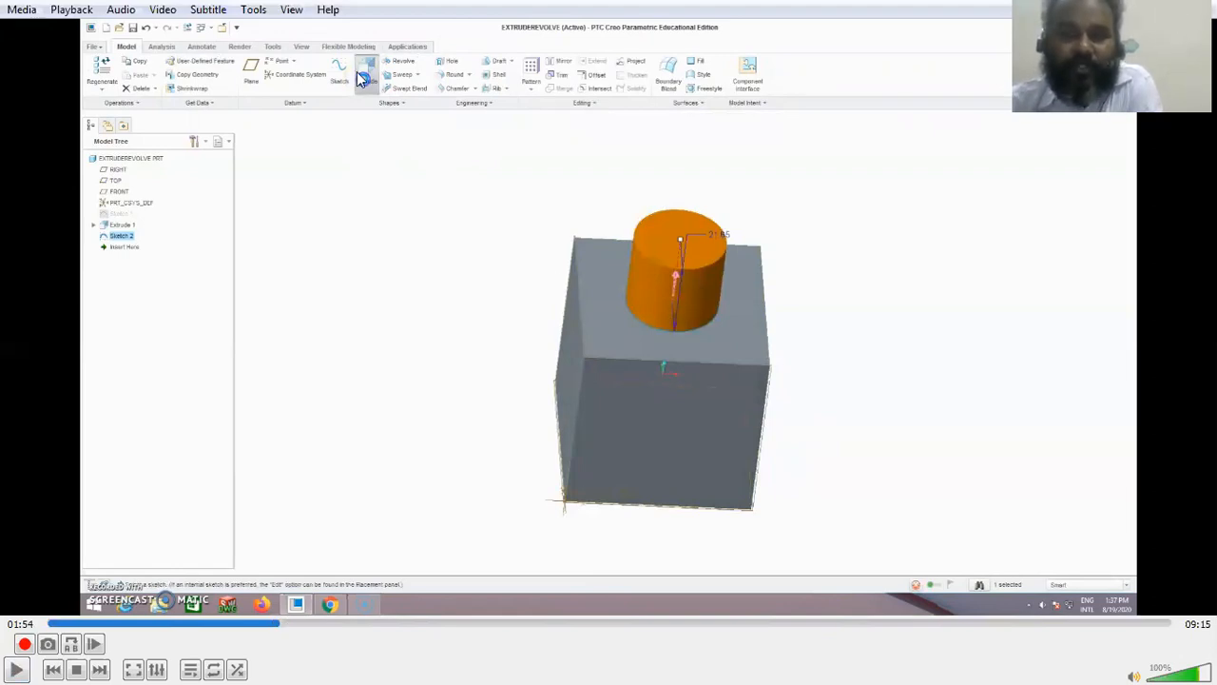
# - Watch how the circle's extrusion becomes a cut and its material side is flipped, pausing at 02:03, 02:10 and 02:14
pyautogui.click(17, 669)
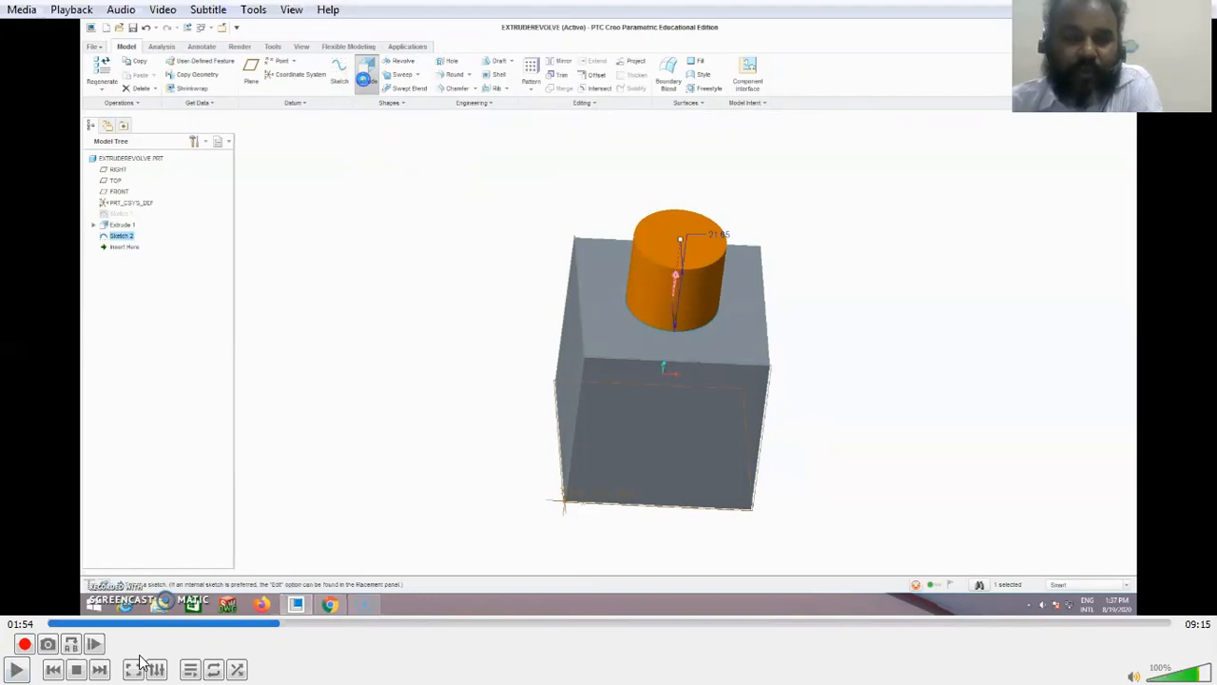
pyautogui.click(18, 668)
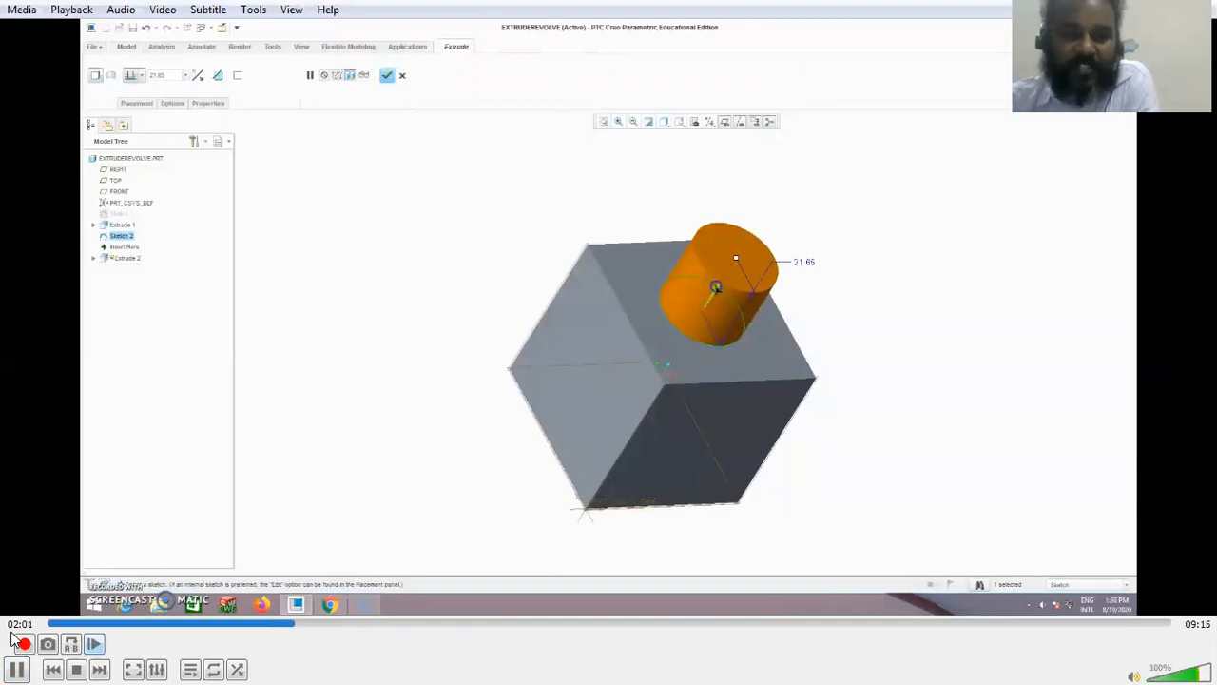
pyautogui.click(18, 668)
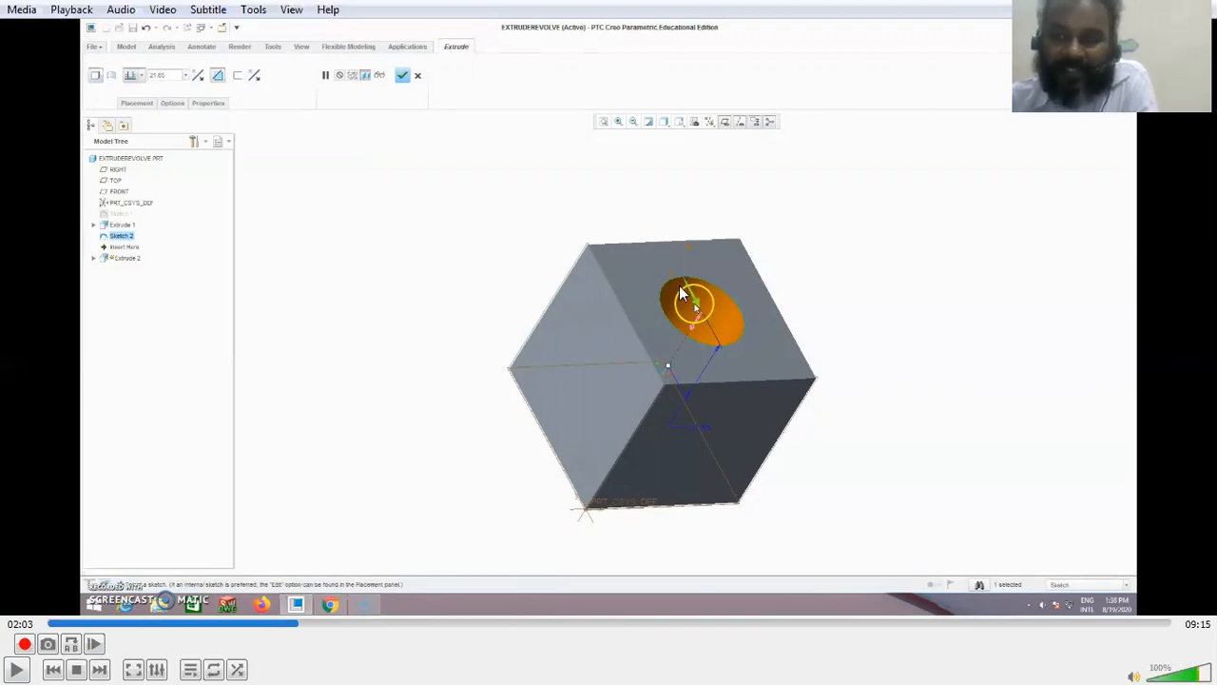
pyautogui.click(17, 669)
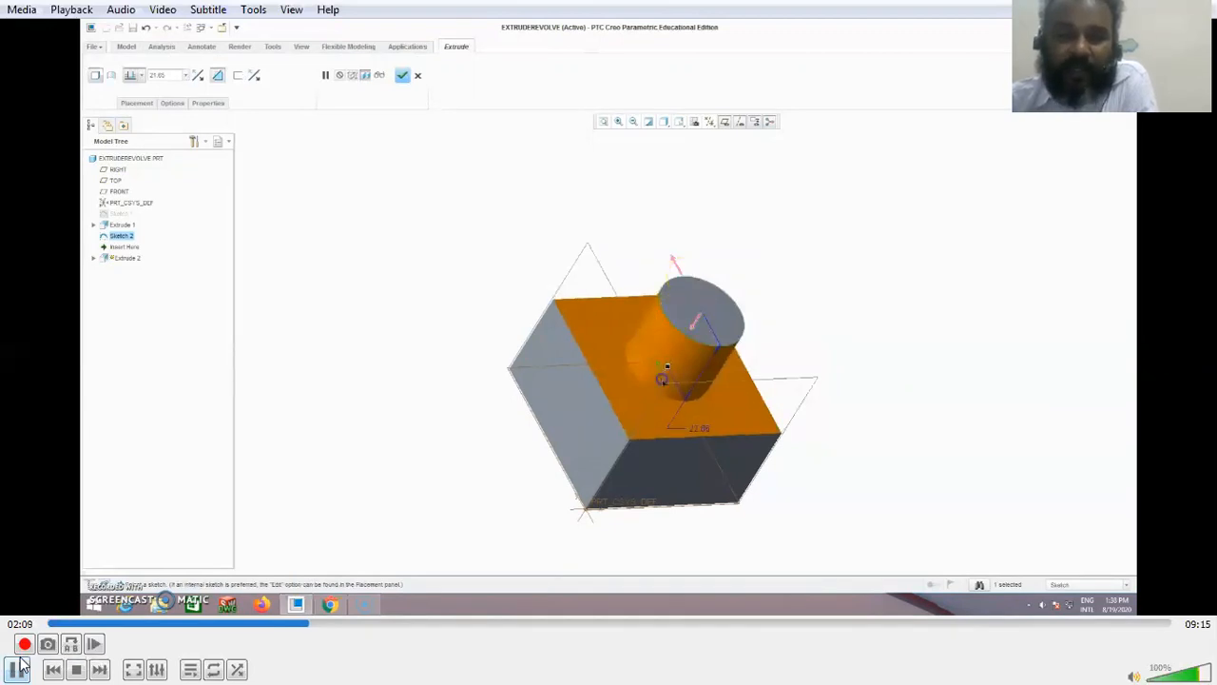
pyautogui.click(18, 669)
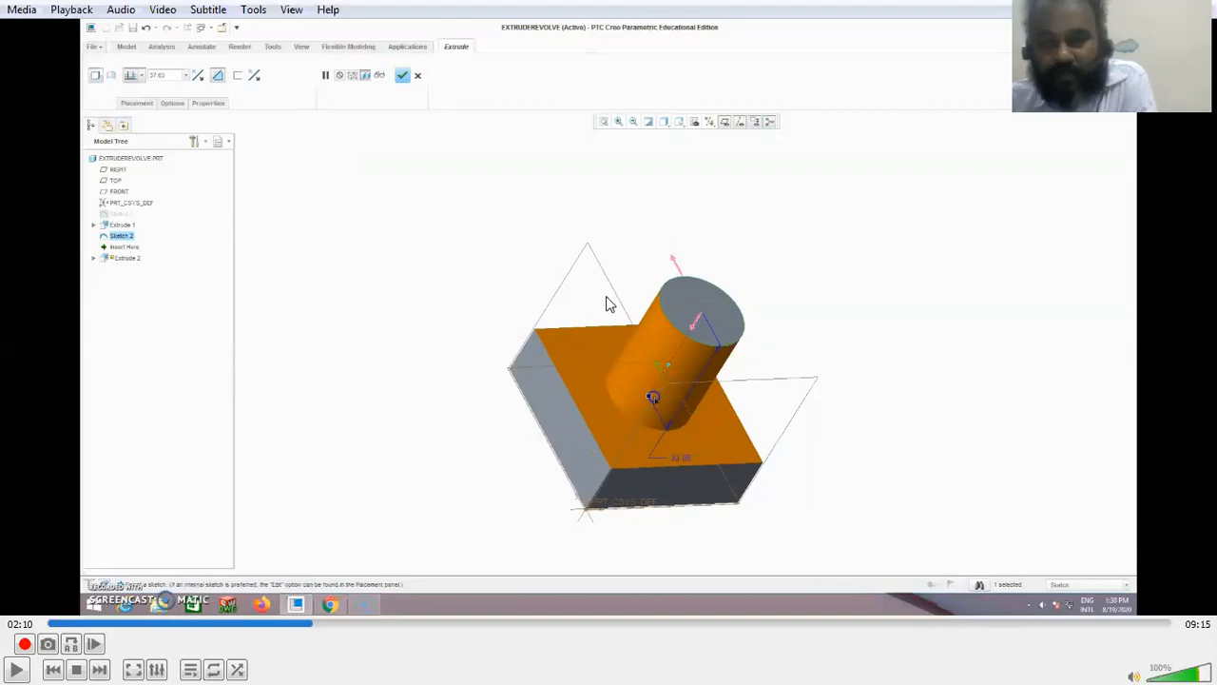
pyautogui.click(15, 668)
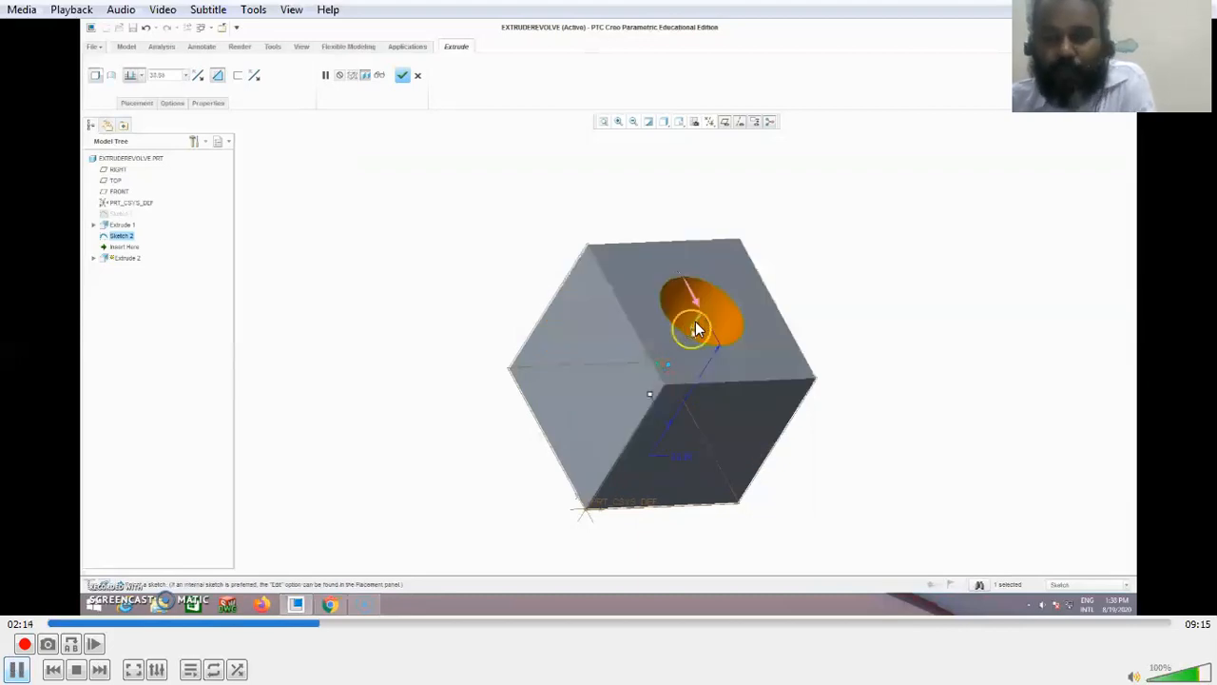
pyautogui.press('space')
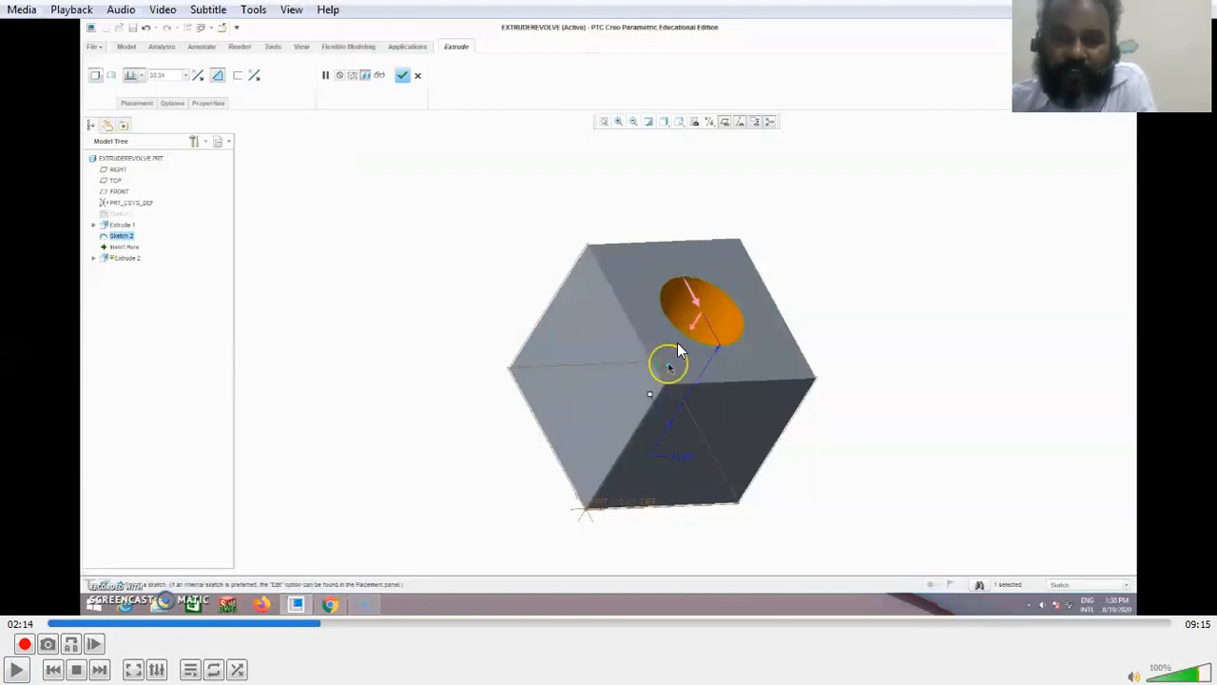
# - Continue the recording to examine the circular cut through the whole cube, pausing at 02:20 and 02:51
pyautogui.press('space')
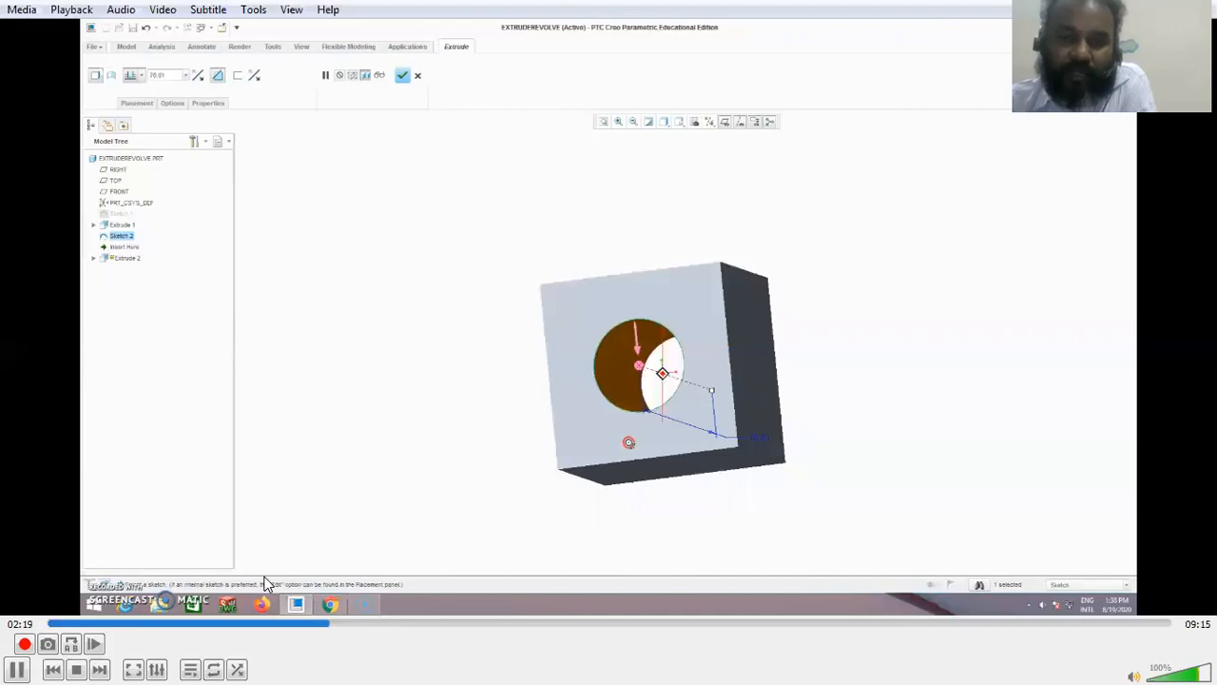
pyautogui.click(25, 664)
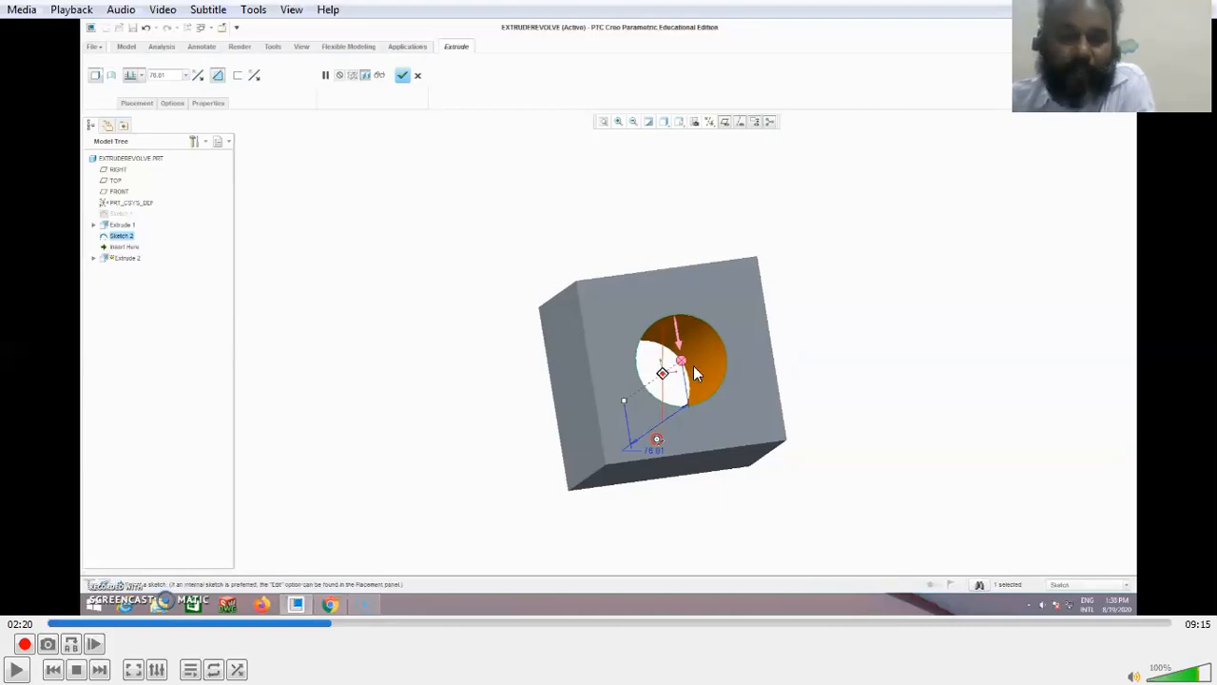
pyautogui.click(17, 668)
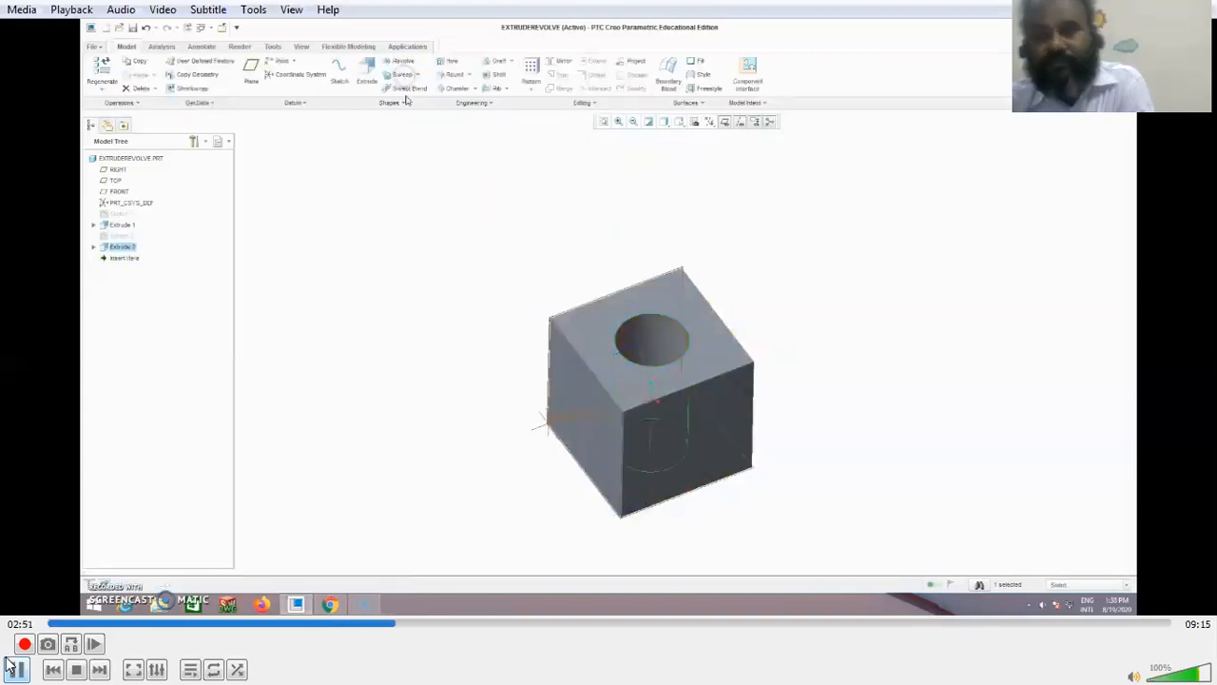
pyautogui.click(18, 669)
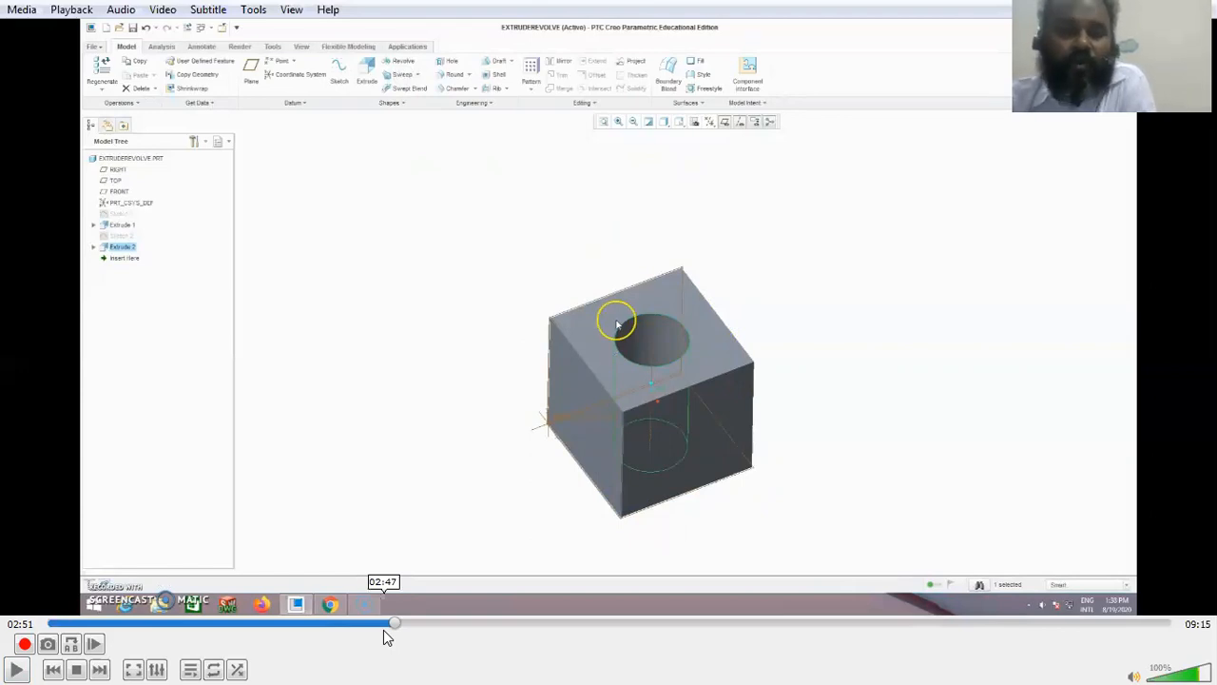
# - Watch the cube's features being deleted and a new sketch started, pausing at 03:07 and at 03:28 on the Centerline tool
pyautogui.click(17, 668)
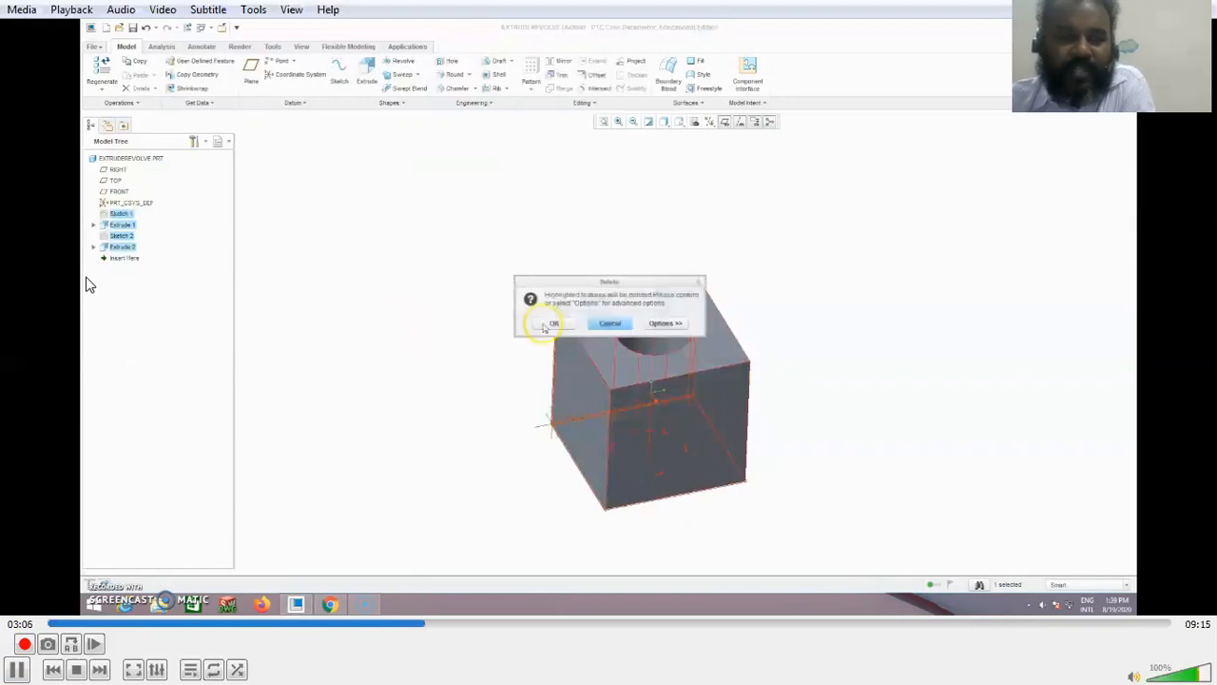
pyautogui.press('space')
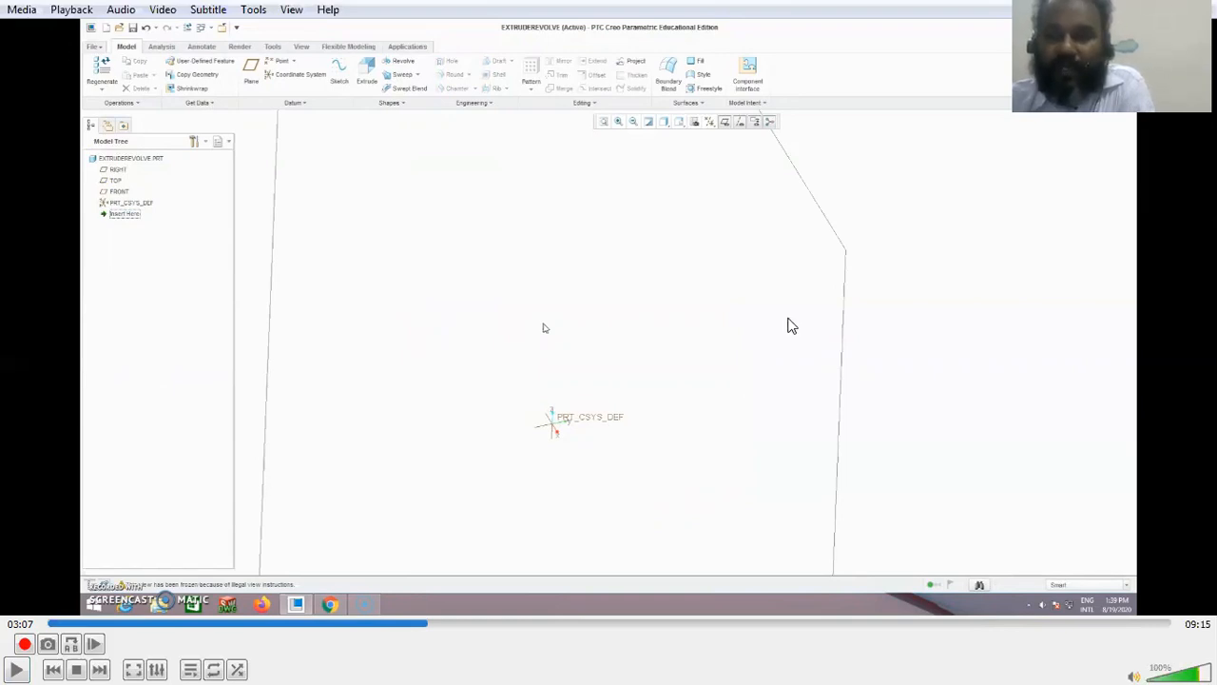
pyautogui.click(19, 669)
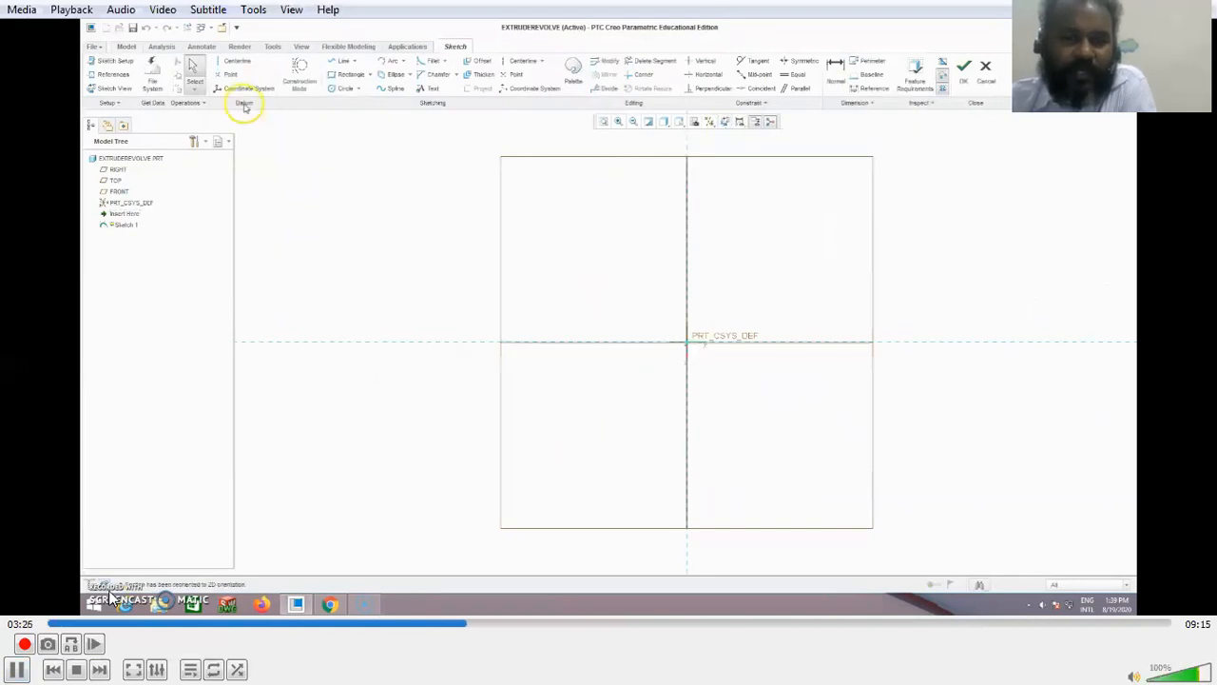
pyautogui.click(14, 661)
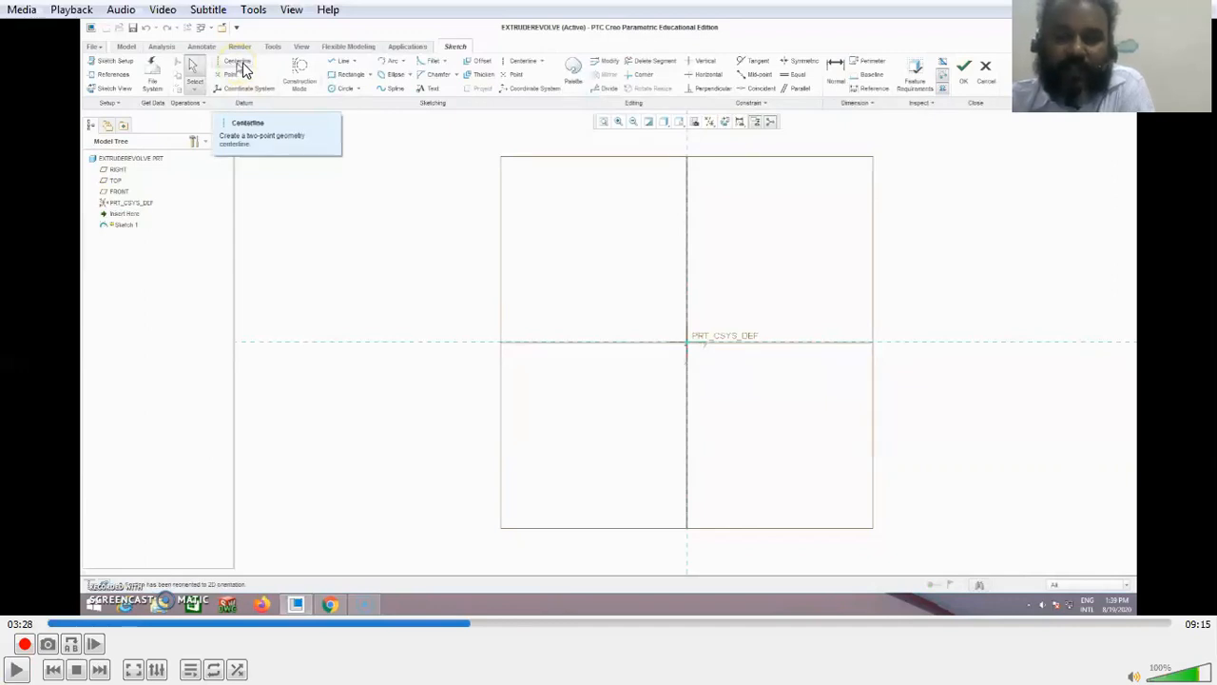
# - Watch the vertical line being sketched and revolved about the centerline into a ring, pausing at 04:03 and 04:11
pyautogui.click(17, 668)
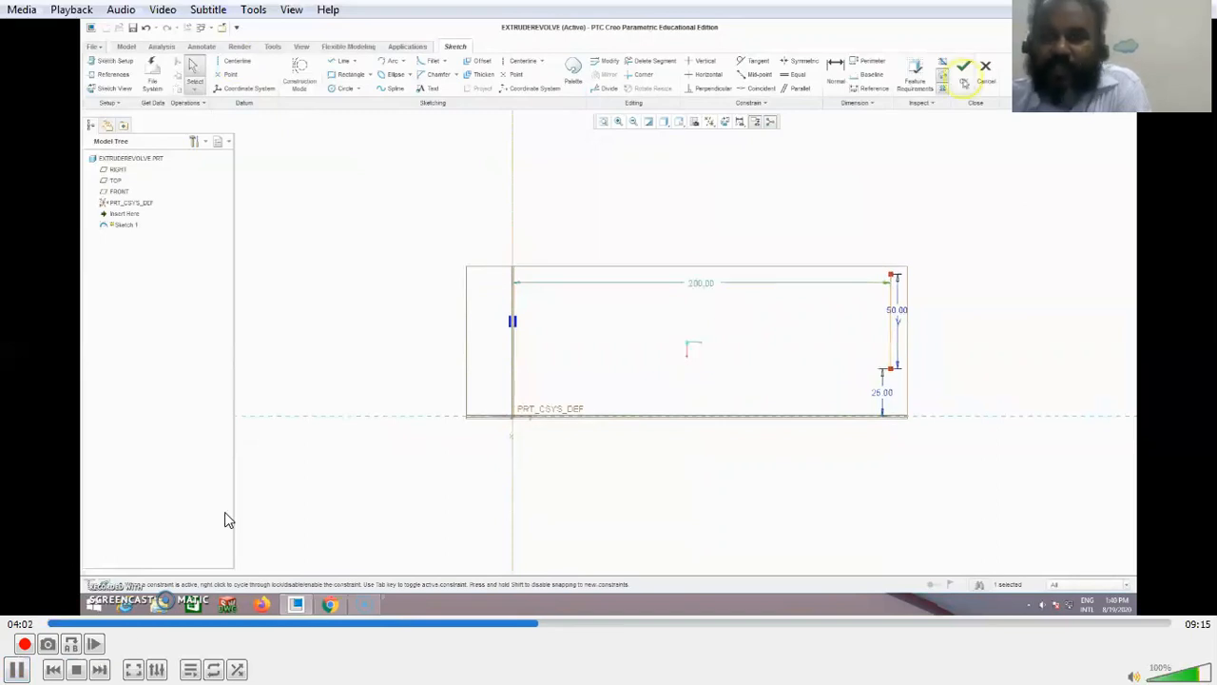
pyautogui.press('space')
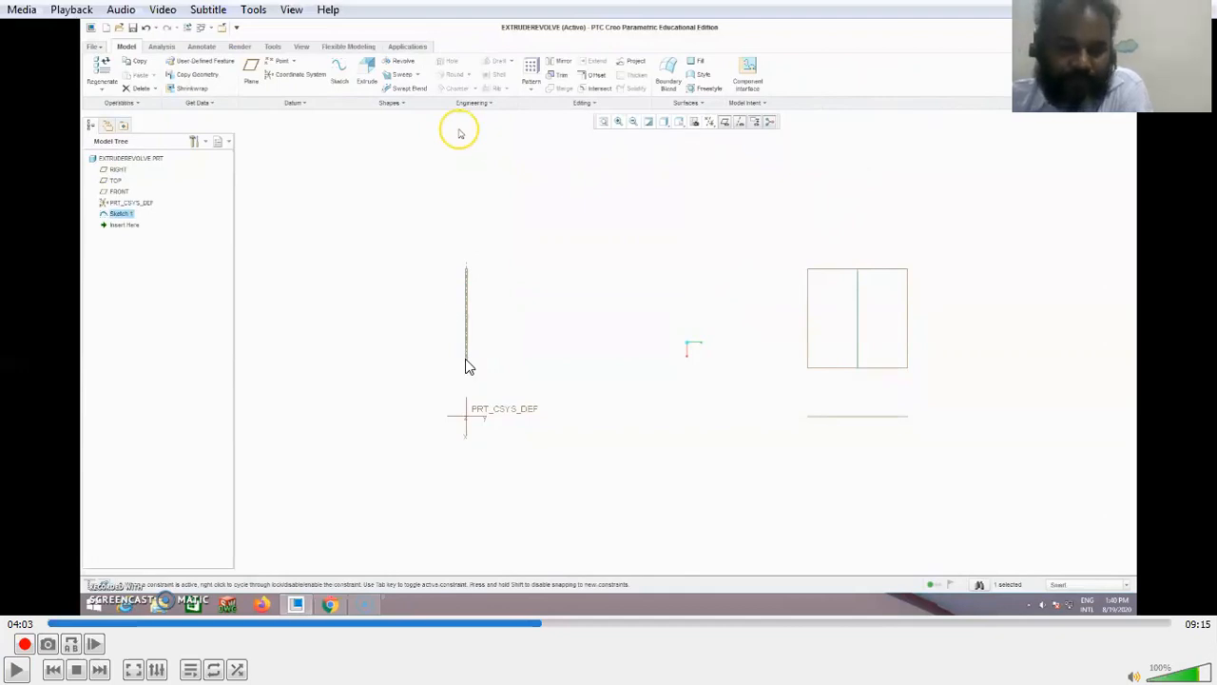
pyautogui.click(17, 670)
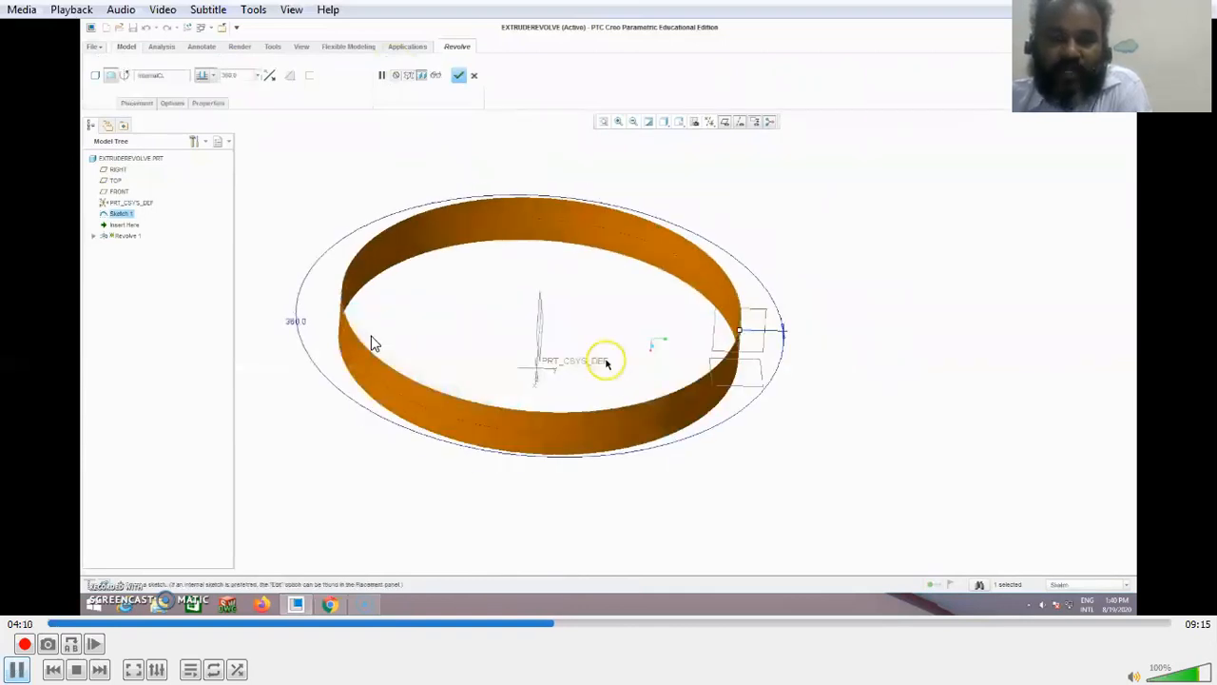
pyautogui.press('space')
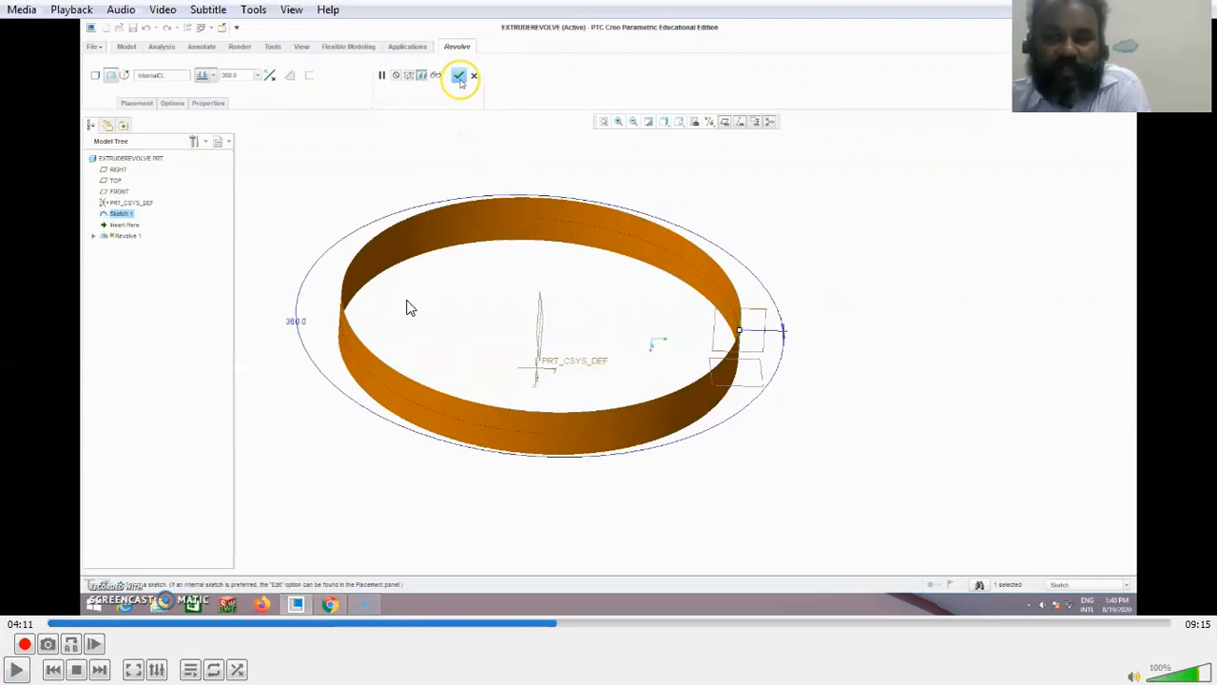
# - Watch the ring's deletion and the stepped profile's revolve into a solid, pausing at 04:19 and 05:46 before resuming playback
pyautogui.click(14, 670)
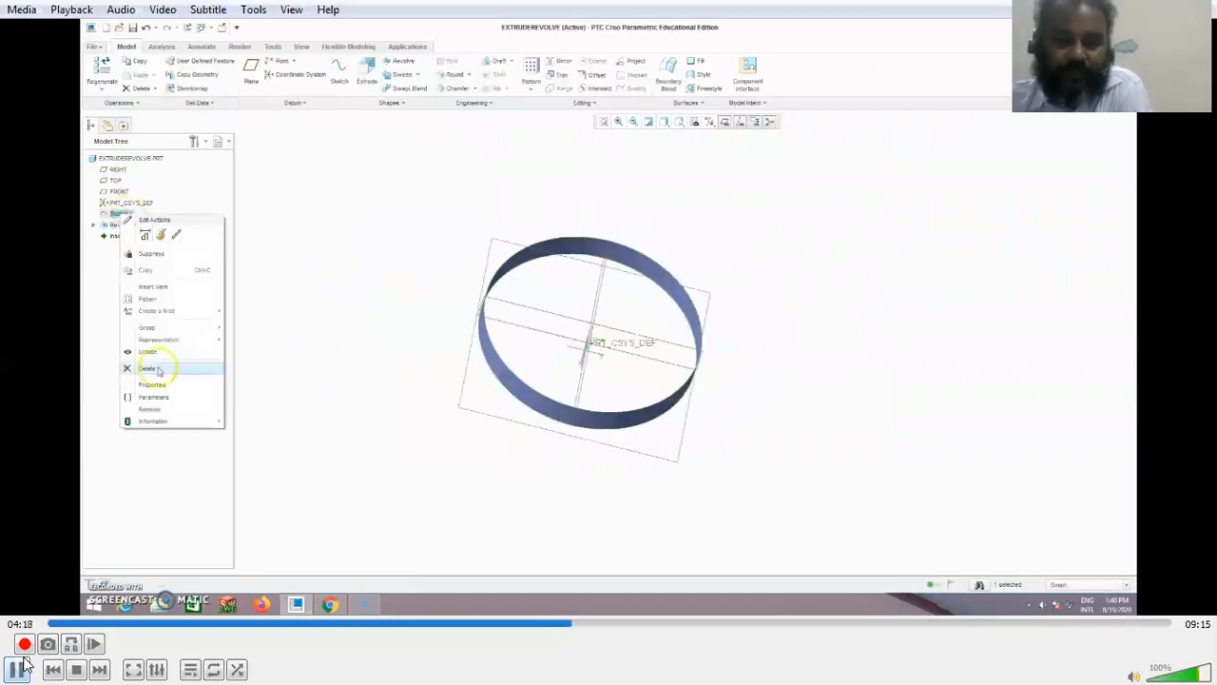
pyautogui.press('space')
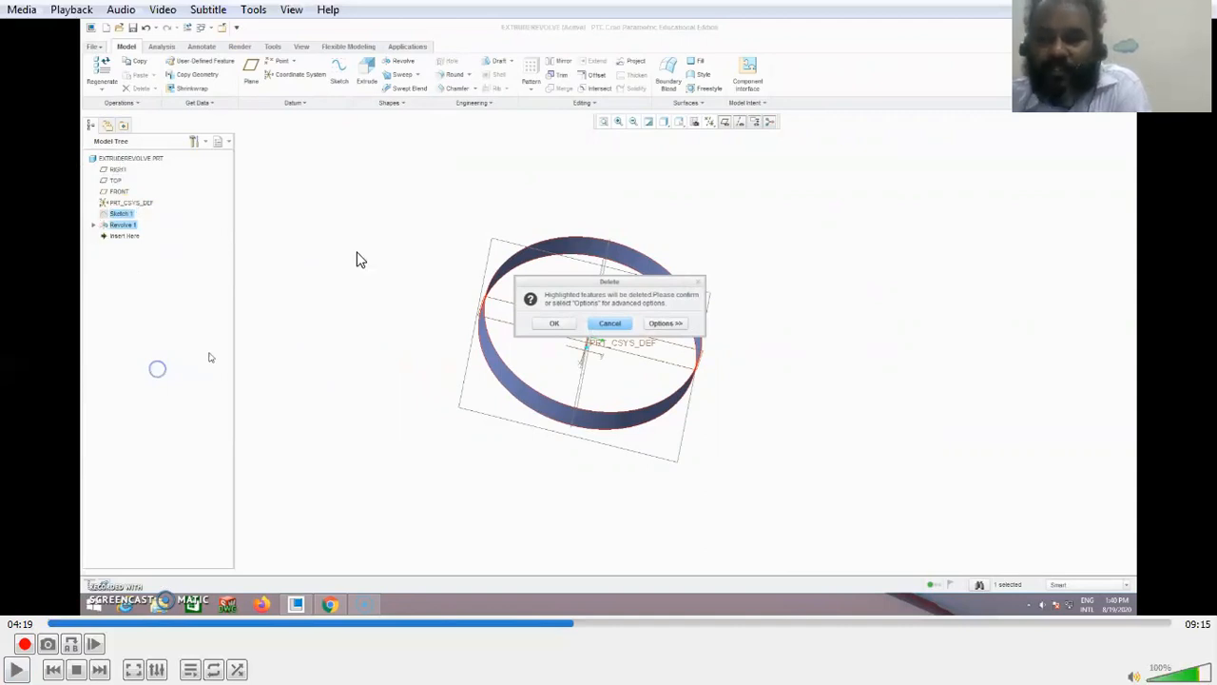
pyautogui.click(17, 669)
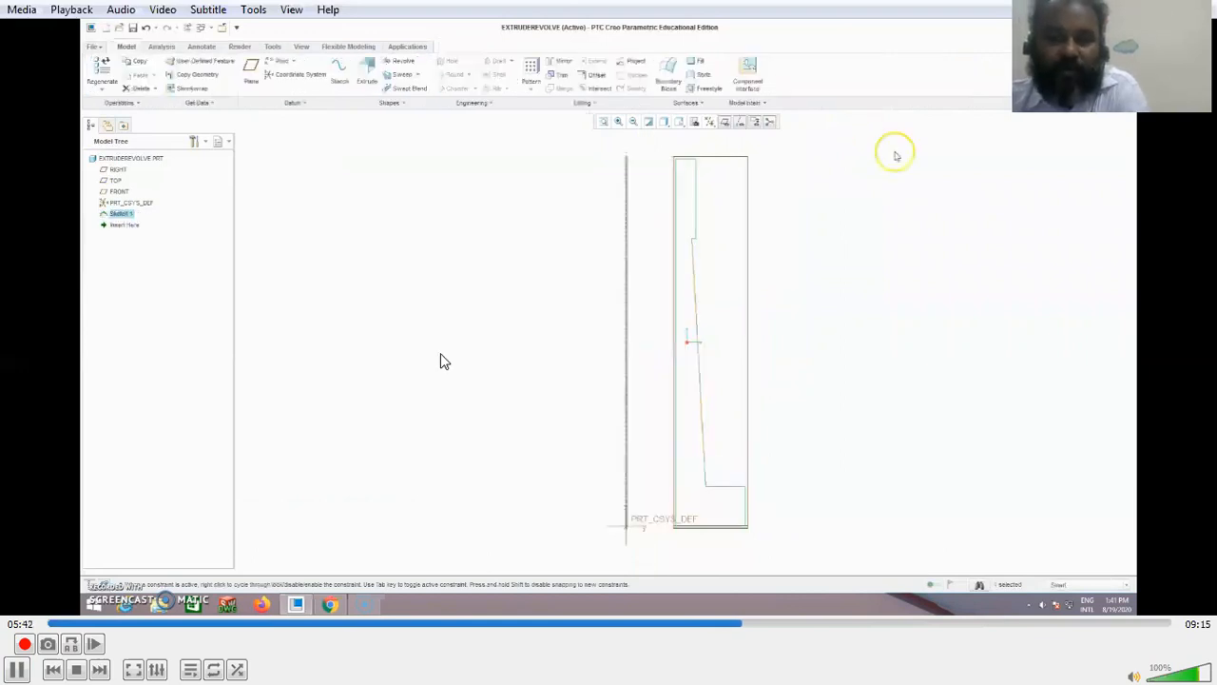
pyautogui.click(16, 669)
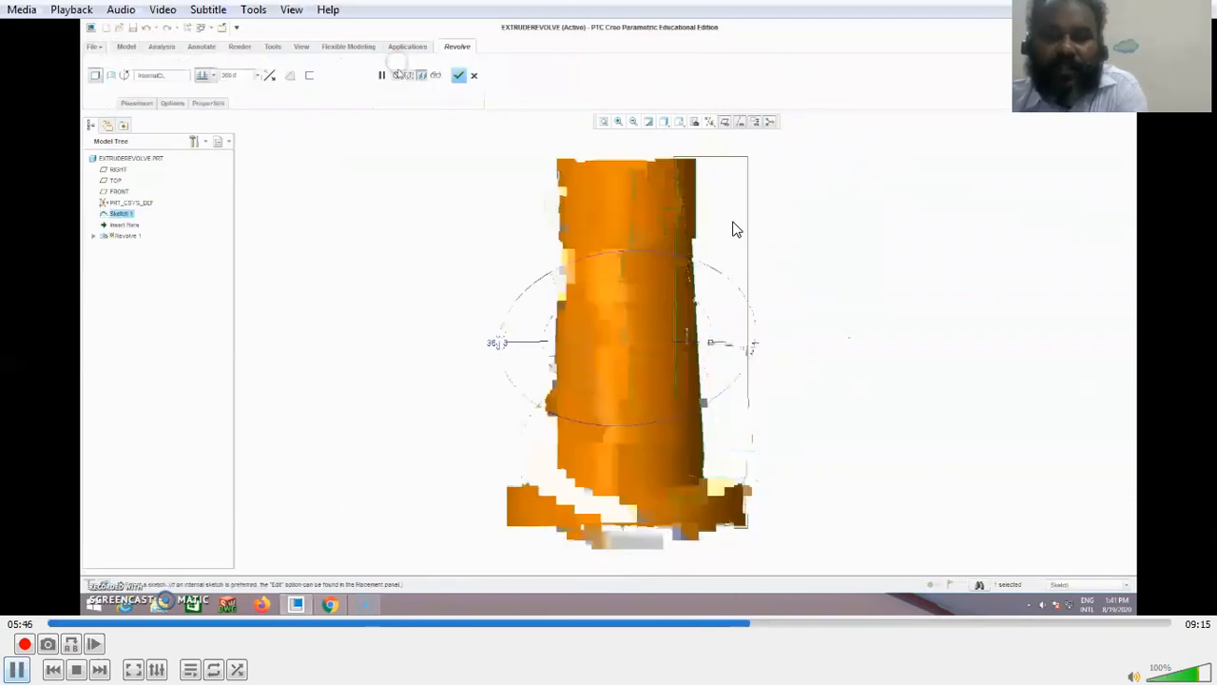
pyautogui.press('space')
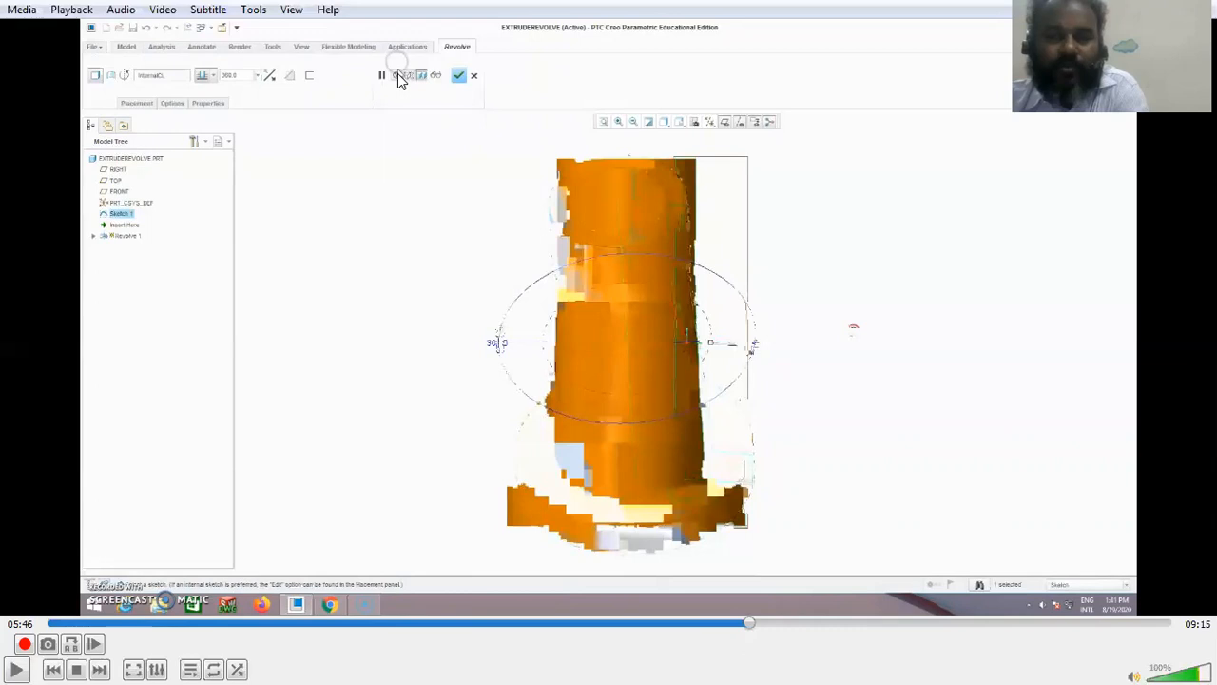
pyautogui.click(17, 669)
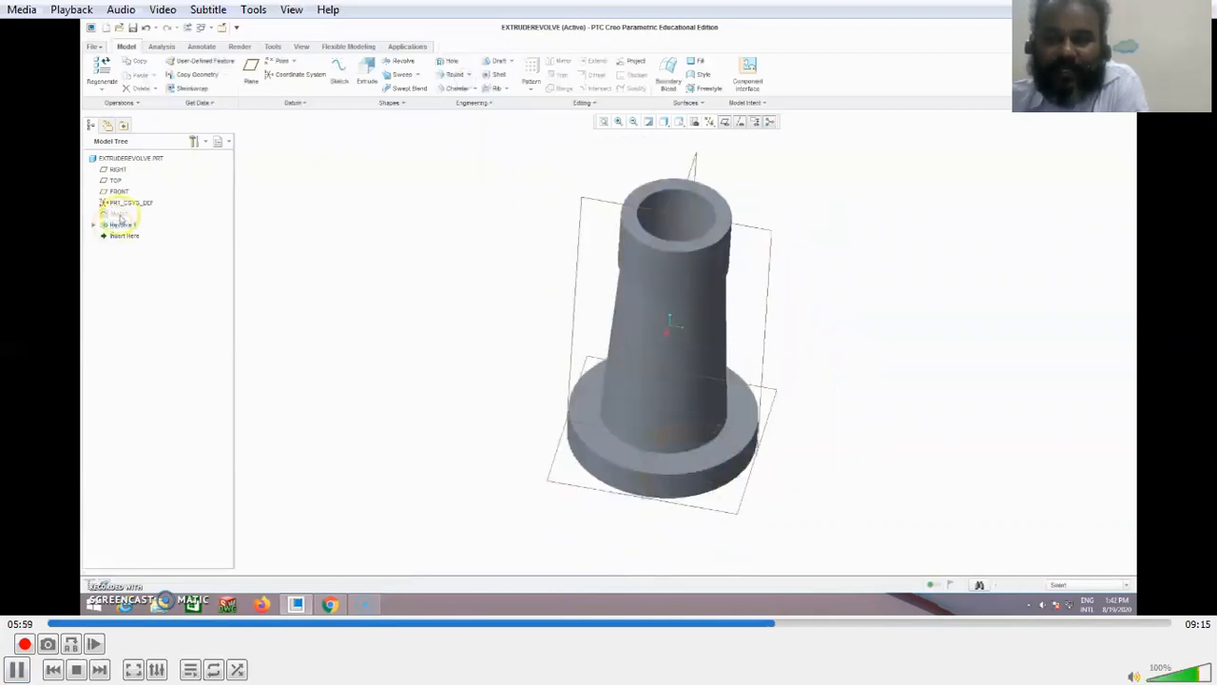
# - Watch the stepped profile's sketch being reopened for editing, pausing at 06:03 on its dimensions and at 06:25 on the revolve's edit options
pyautogui.click(21, 666)
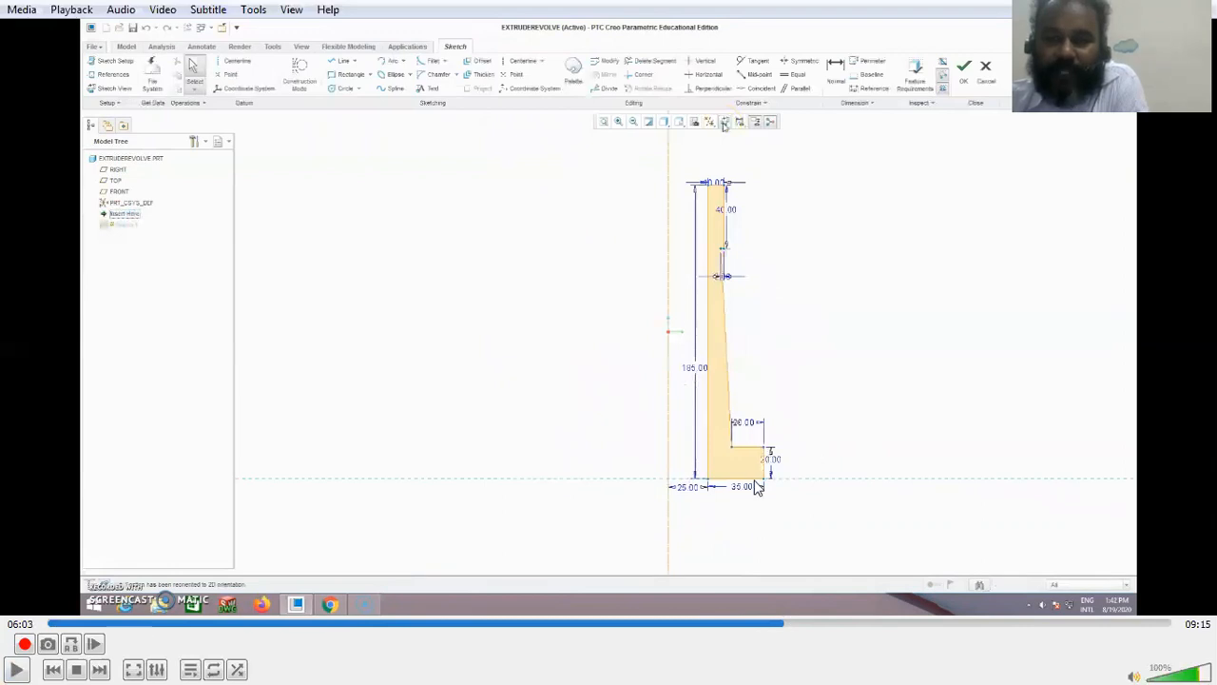
pyautogui.click(20, 666)
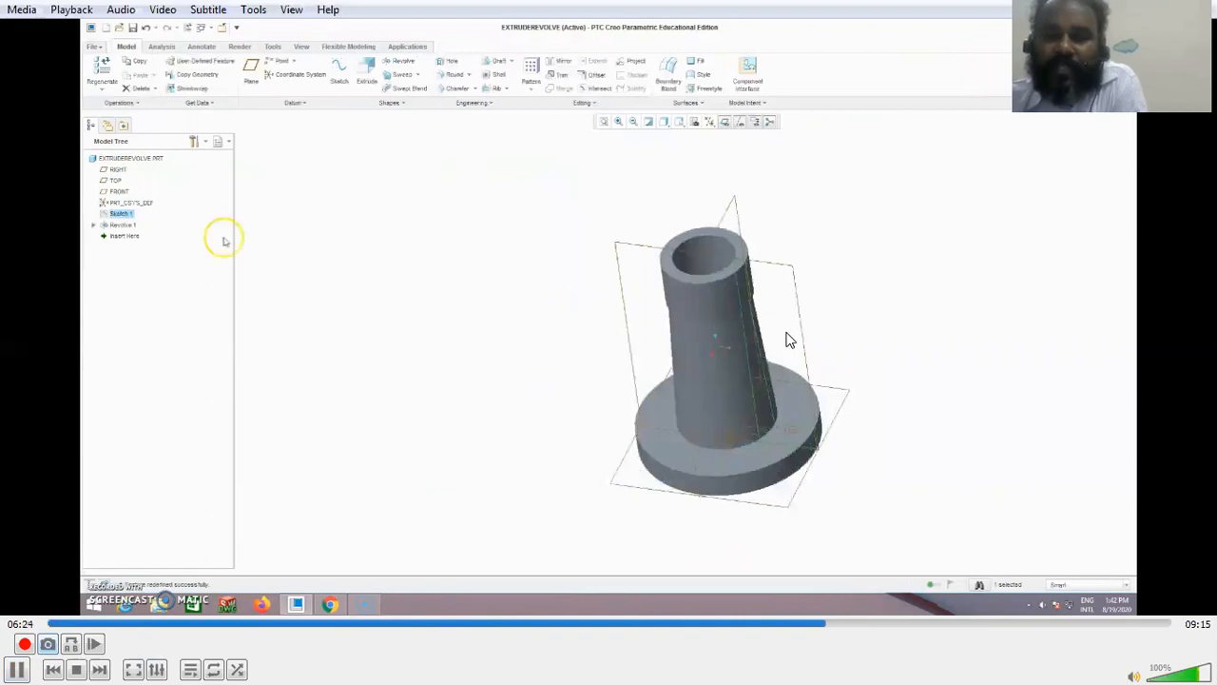
pyautogui.press('space')
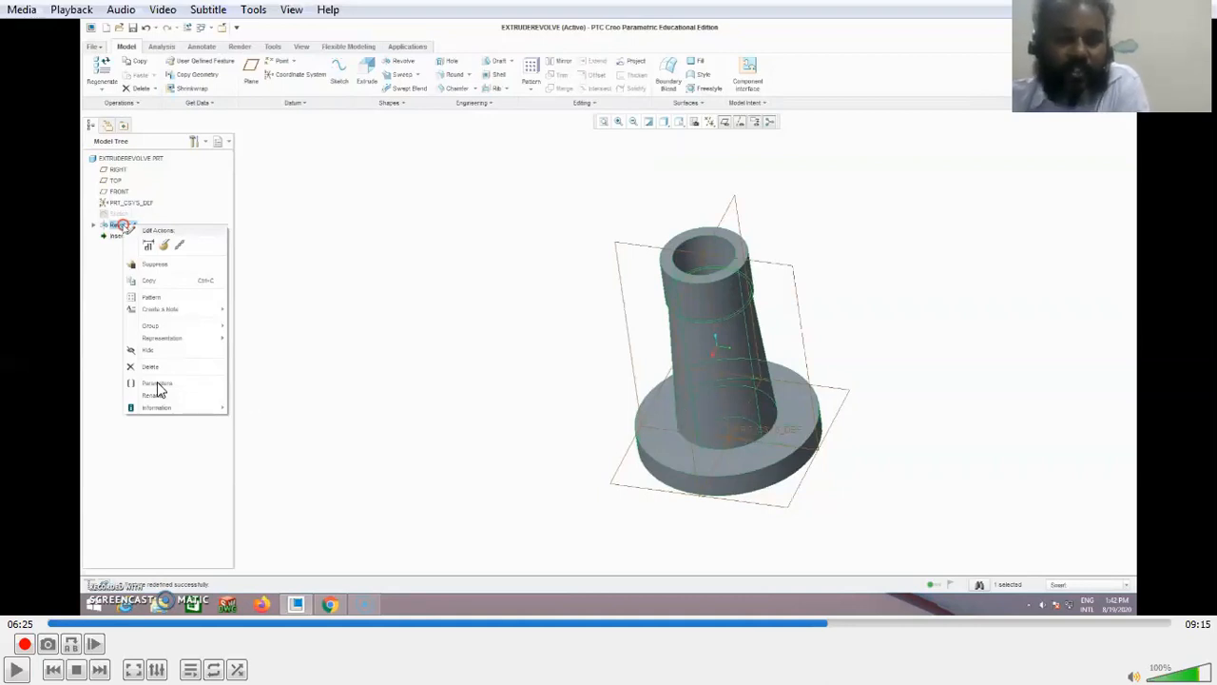
# - Watch the stepped solid's revolve being redefined to a partial angle, pausing at 06:36 on the cutaway model before resuming playback
pyautogui.click(18, 669)
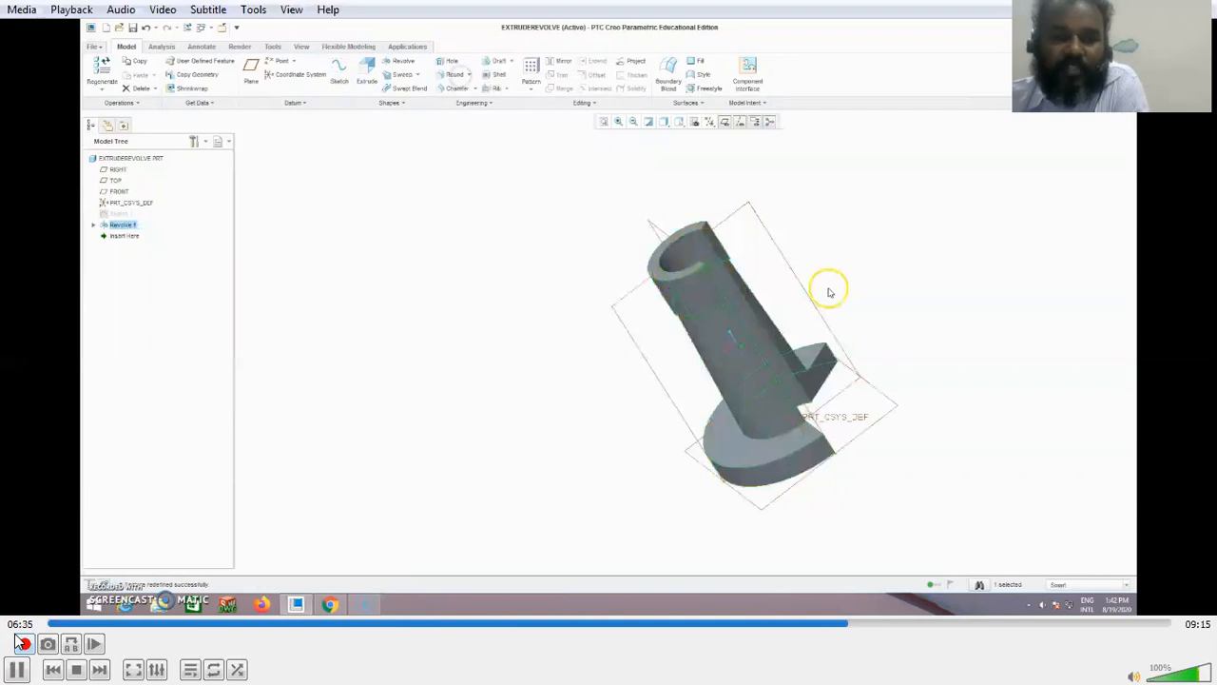
pyautogui.press('space')
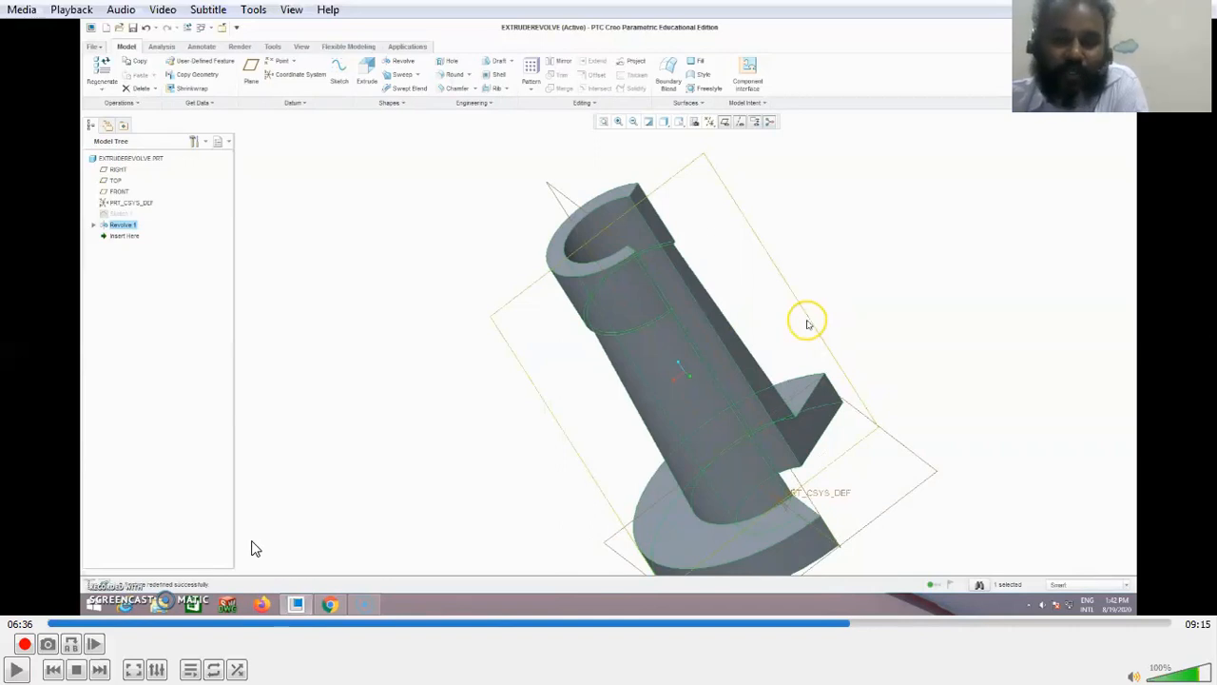
pyautogui.click(17, 668)
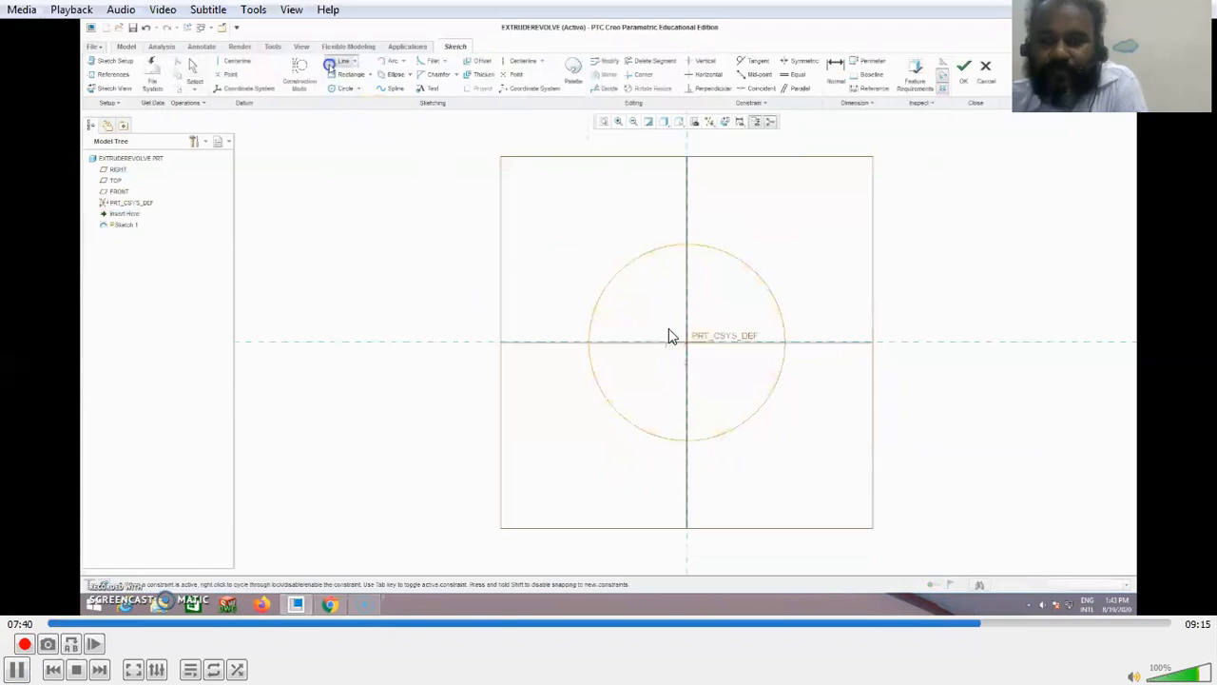
# - Examine the sketching of a vertical line across the circle, pausing at 07:42 and at 07:48 on the Delete Segment tool
pyautogui.press('space')
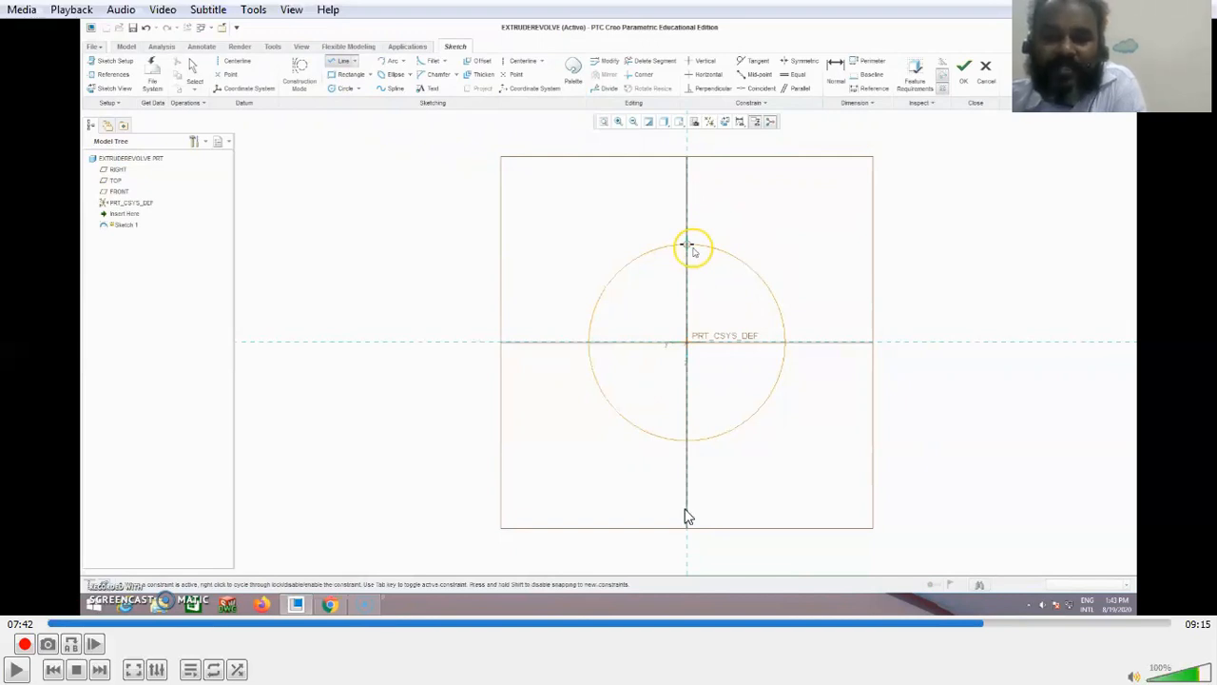
pyautogui.click(14, 668)
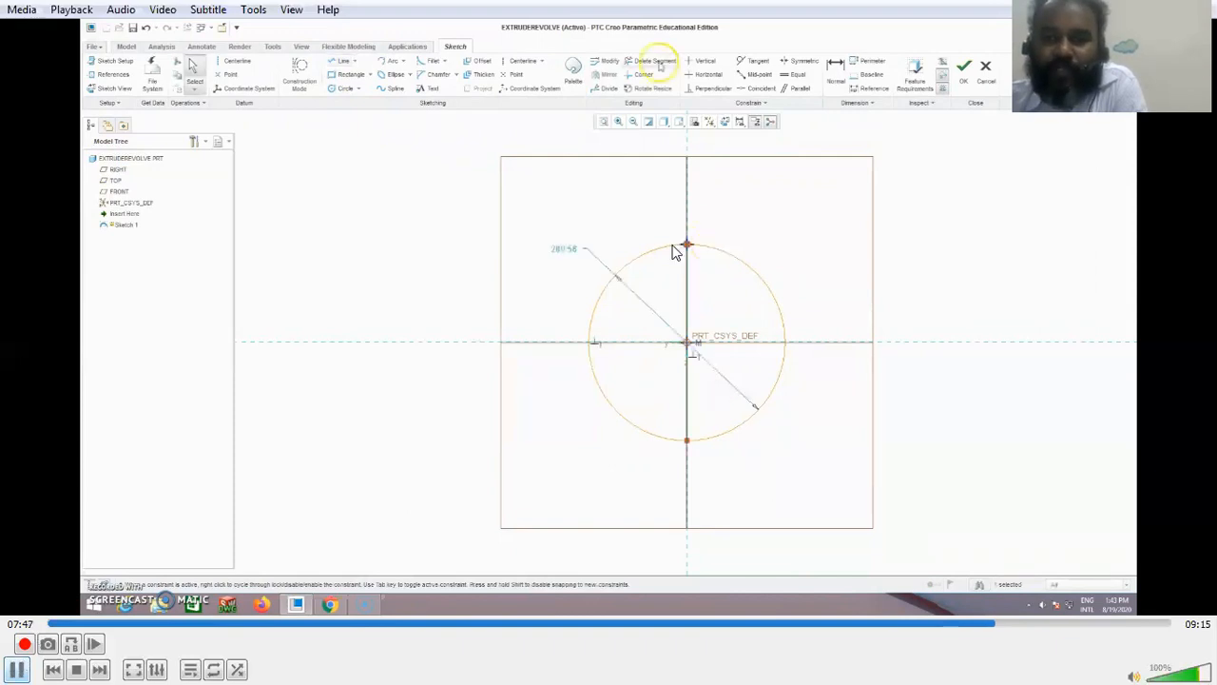
pyautogui.press('space')
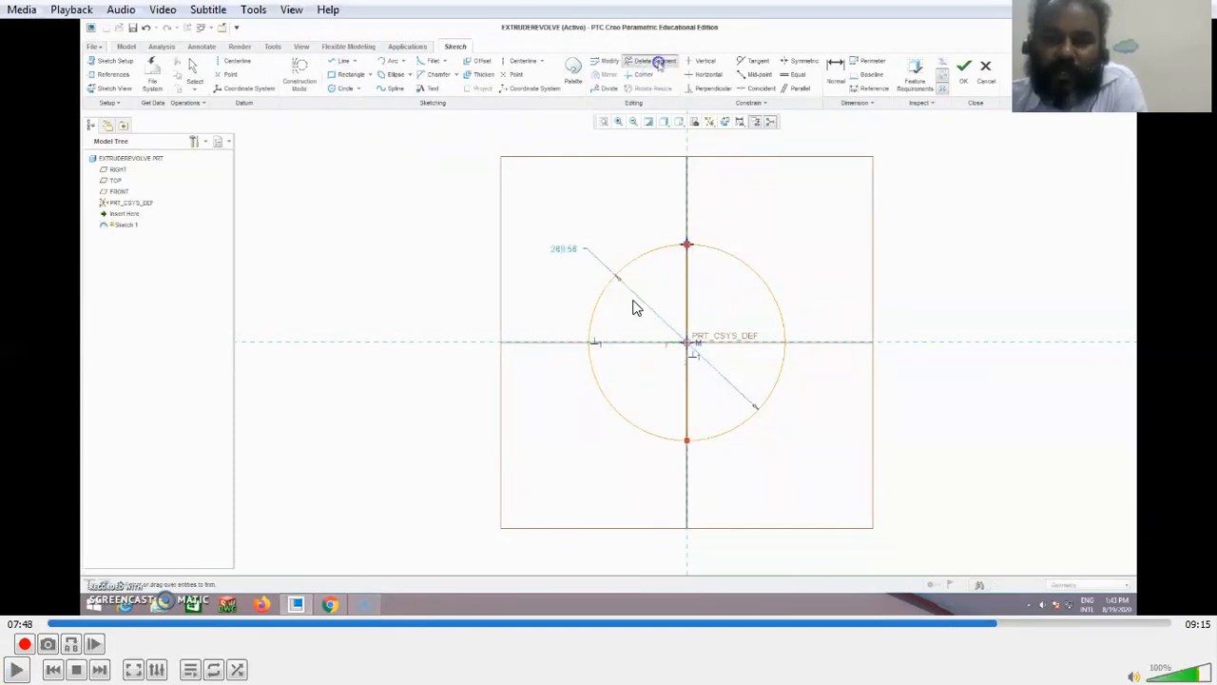
# - Watch the half-circle being revolved into a partial sphere, pausing at 08:16 on the revolve preview before resuming playback
pyautogui.click(17, 668)
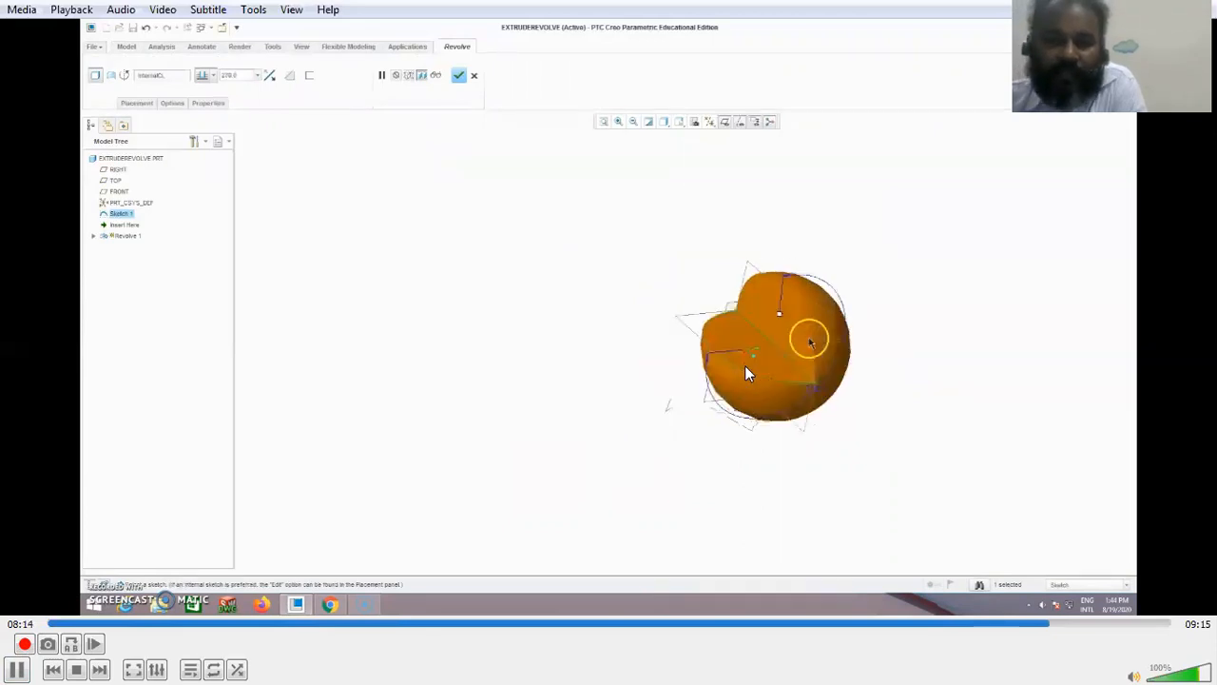
pyautogui.press('space')
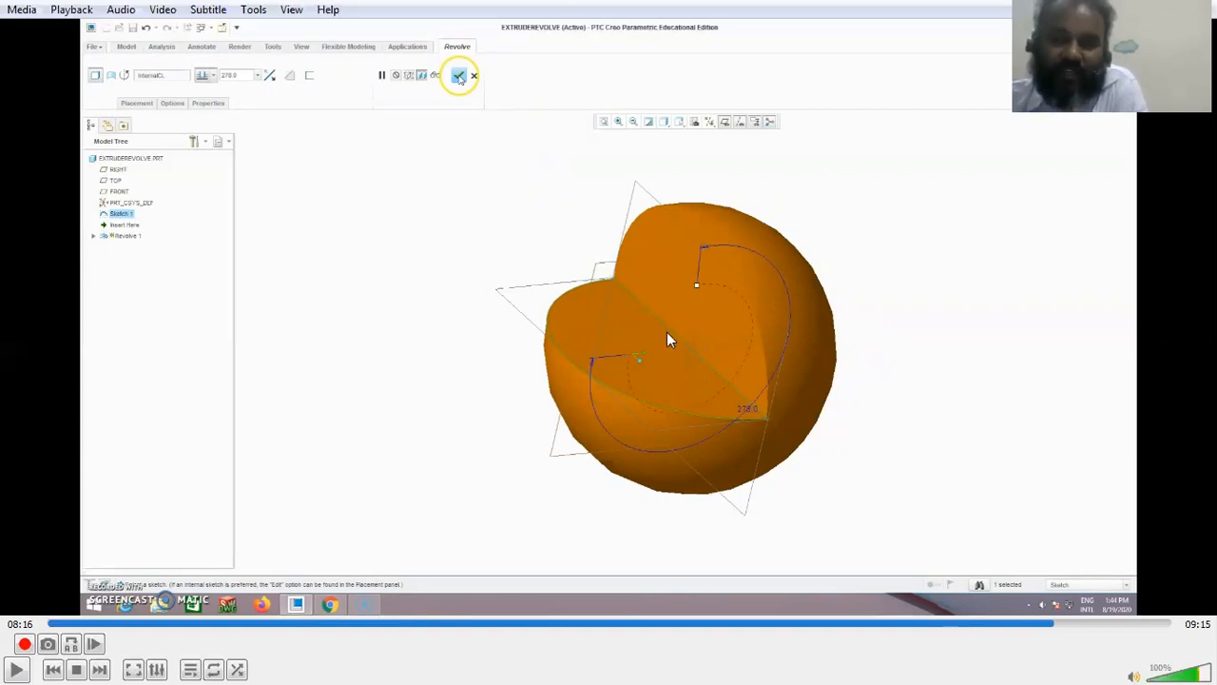
pyautogui.click(27, 666)
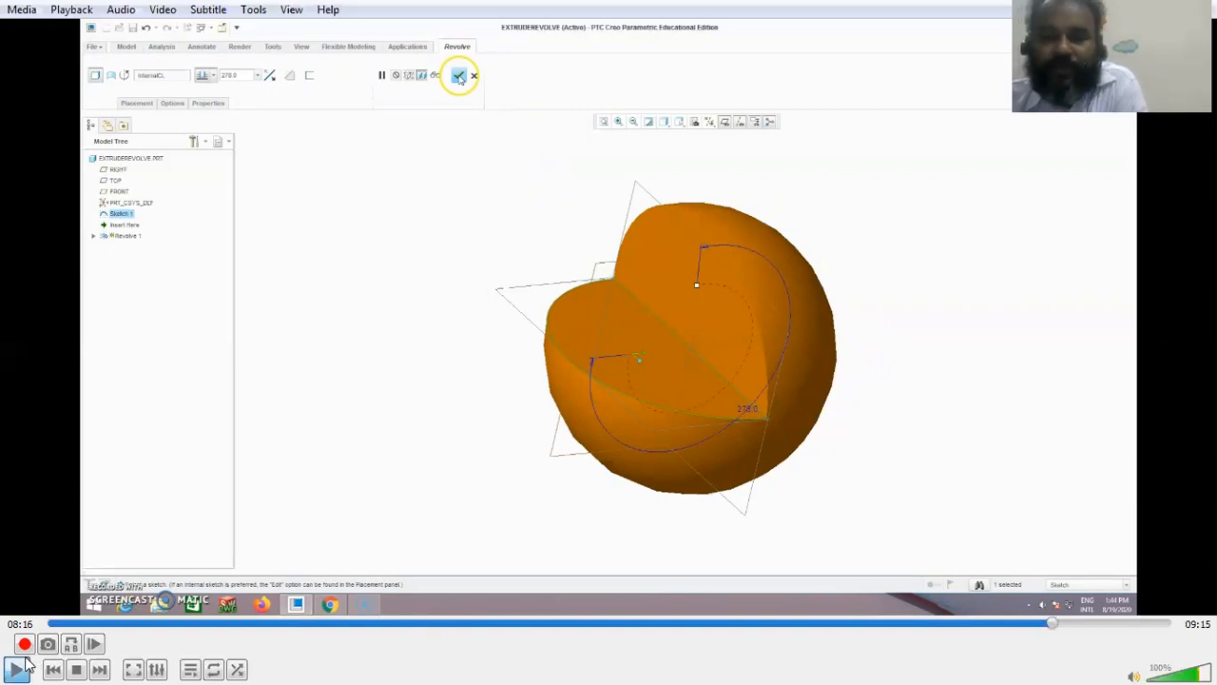